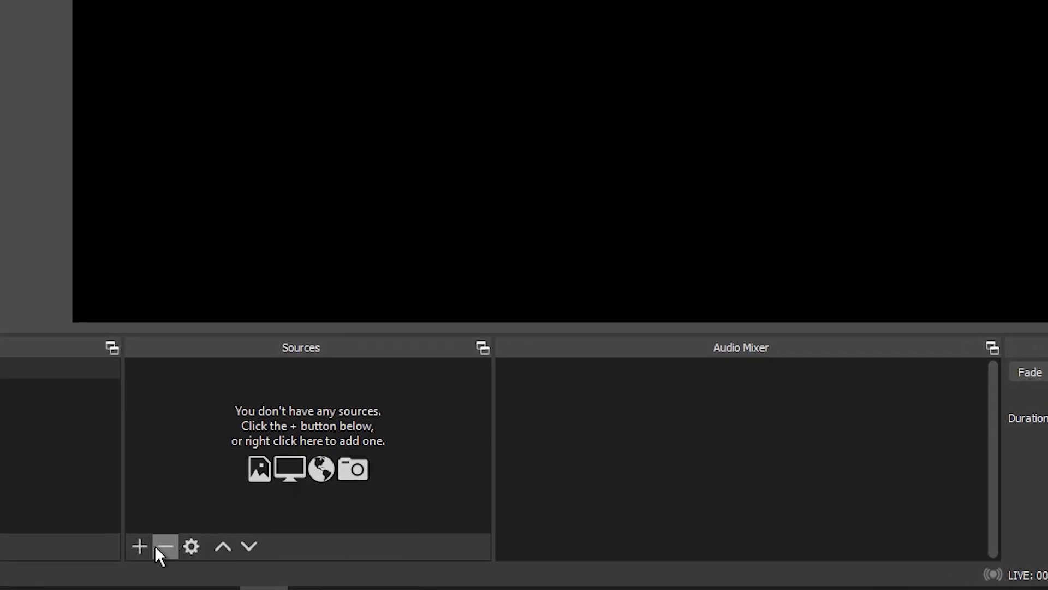
# Add a Game Capture source to the scene and accept its properties.
pyautogui.click(140, 545)
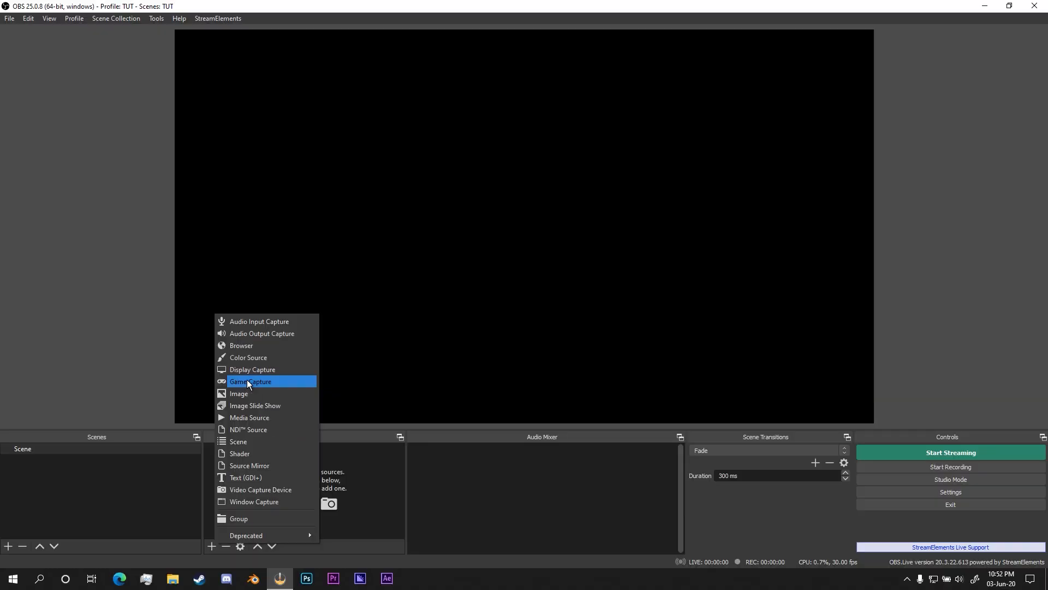
pyautogui.click(262, 382)
pyautogui.click(556, 363)
pyautogui.click(486, 335)
pyautogui.click(413, 342)
pyautogui.click(655, 435)
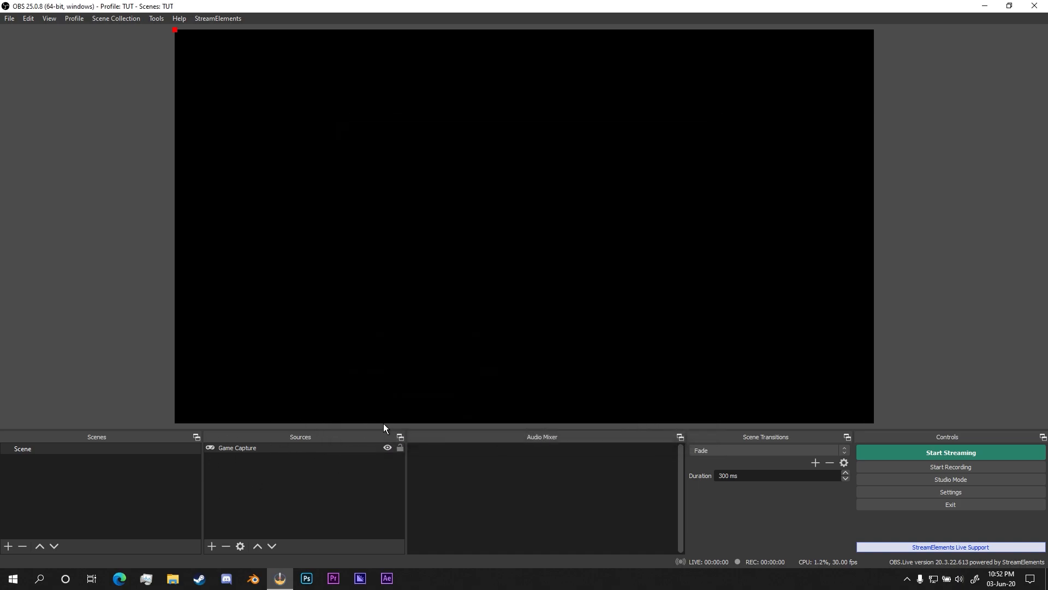
# Unhide all hidden channels in the audio mixer.
pyautogui.click(318, 449)
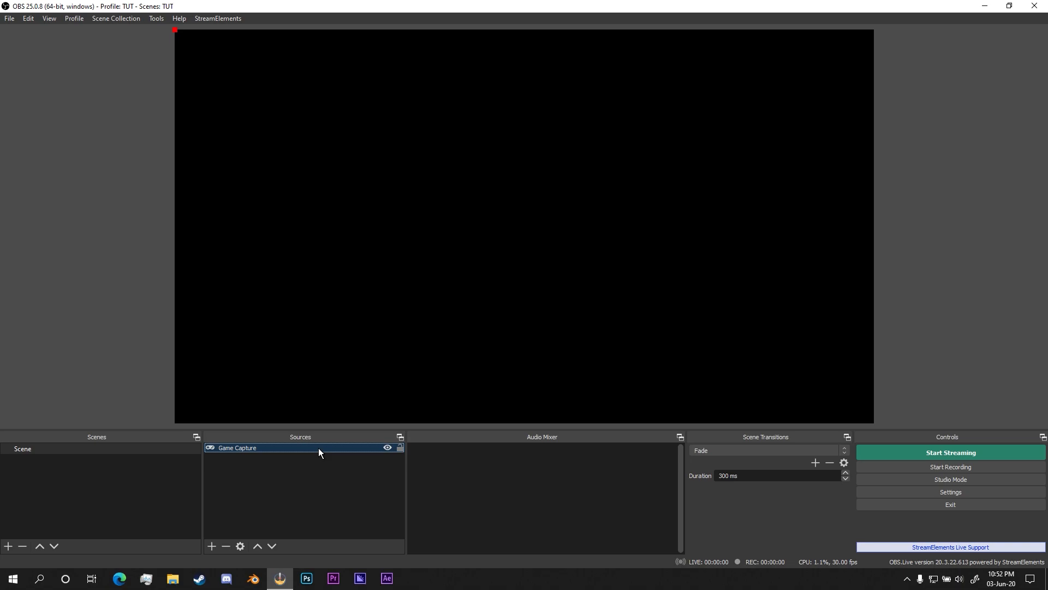
pyautogui.rightClick(556, 485)
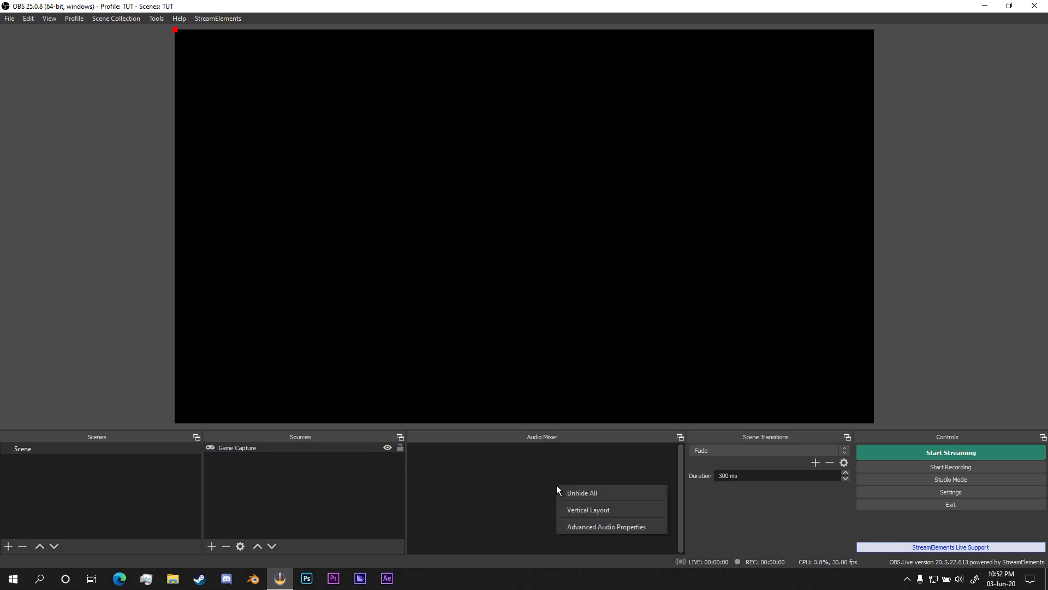
pyautogui.click(596, 494)
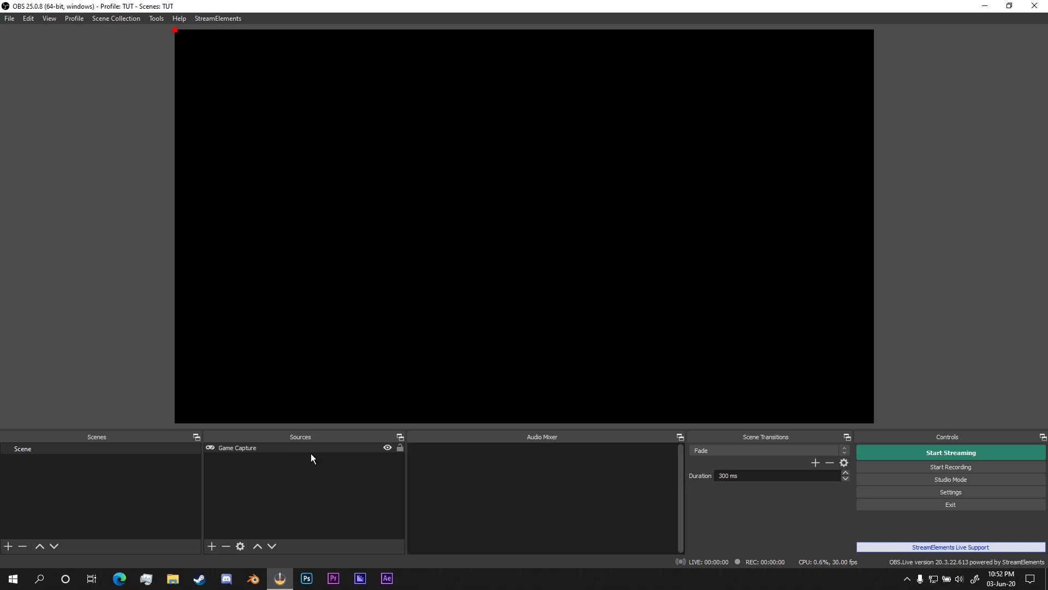
pyautogui.click(355, 489)
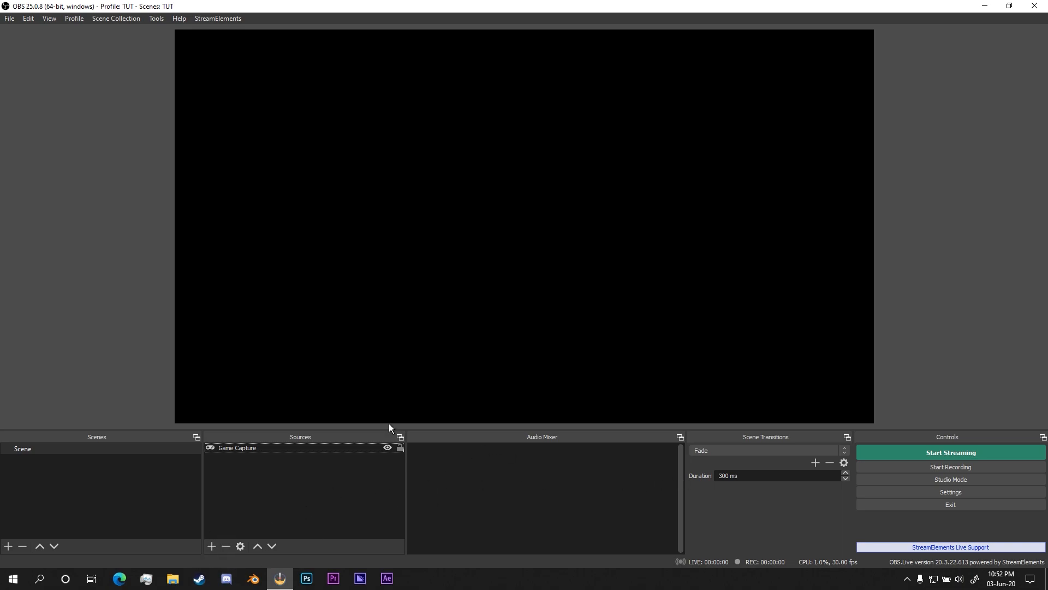
# Add an Audio Output Capture source named speaker that uses the Default device.
pyautogui.click(215, 546)
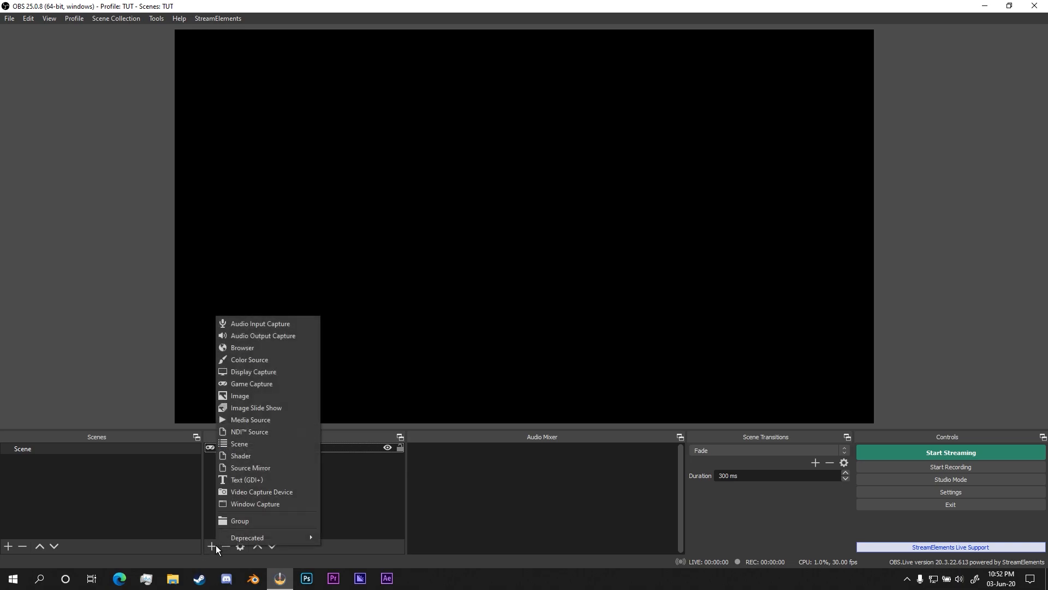
pyautogui.click(284, 335)
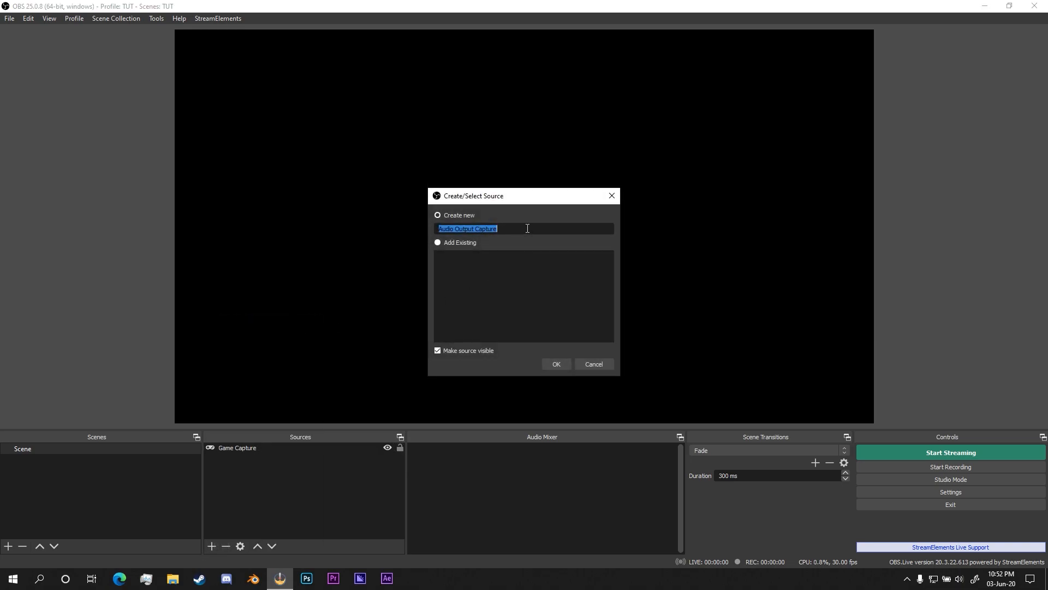
pyautogui.write('0speaker')
pyautogui.hotkey('ctrl', 'a')
pyautogui.press('BackSpace')
pyautogui.write('speake')
pyautogui.press('Return')
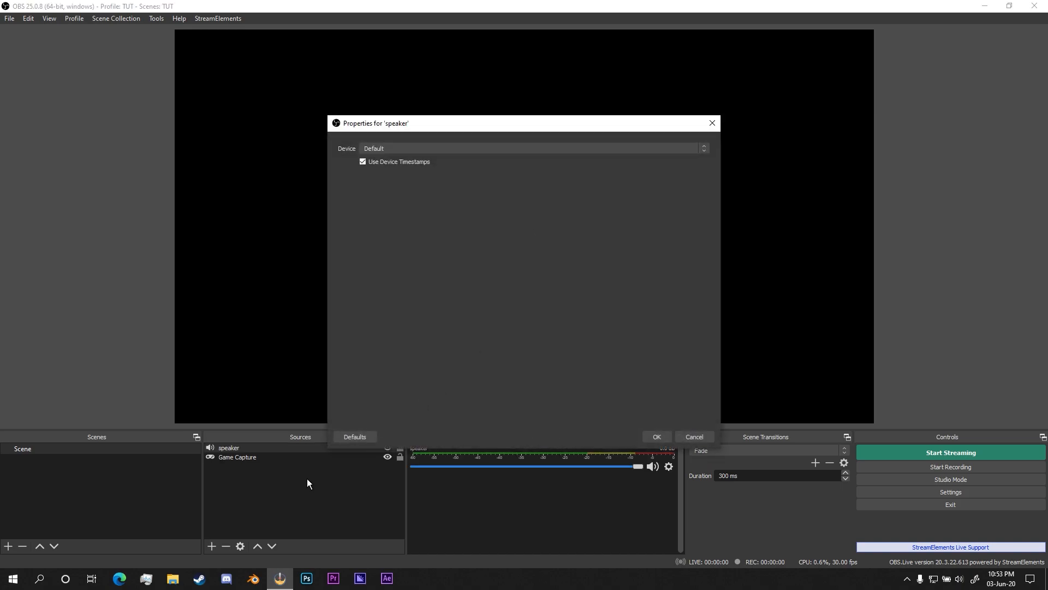
pyautogui.click(655, 436)
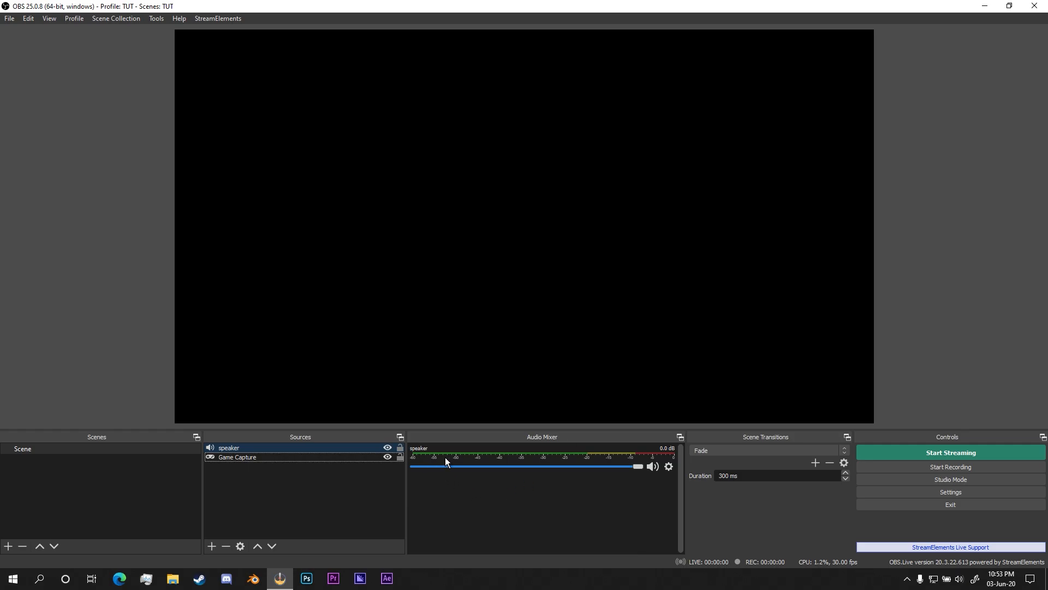
# Play The Gonk from the Music folder and move the player out of the way to check the speaker level meter.
pyautogui.press('super')
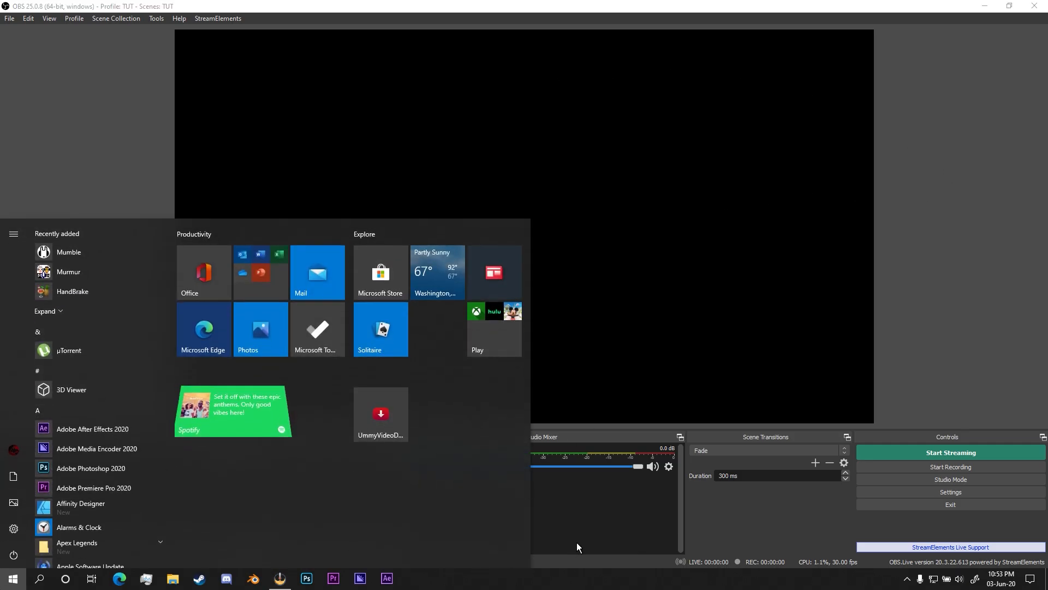
pyautogui.click(173, 577)
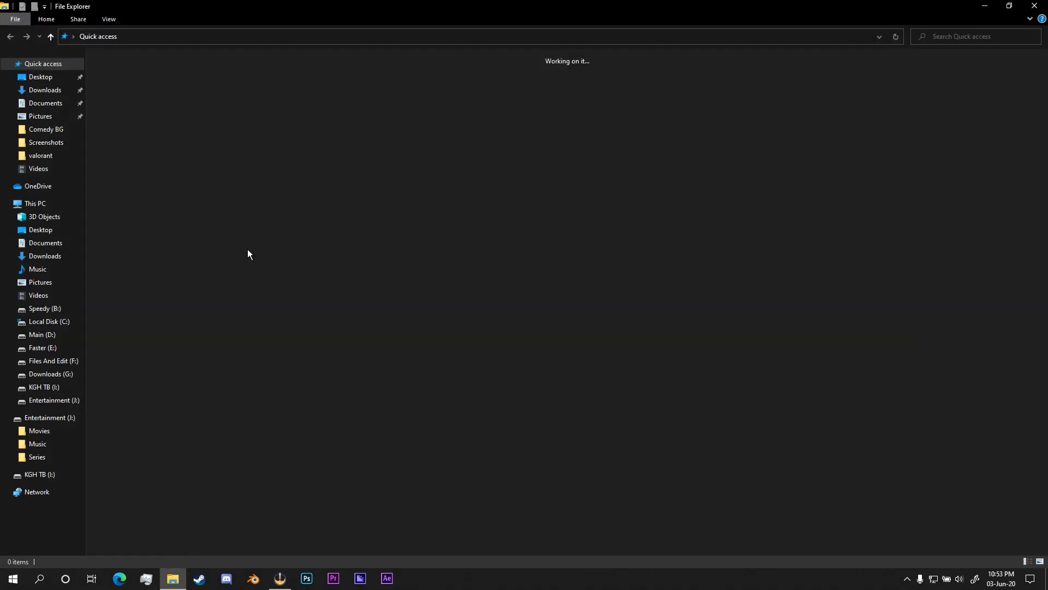
pyautogui.click(39, 268)
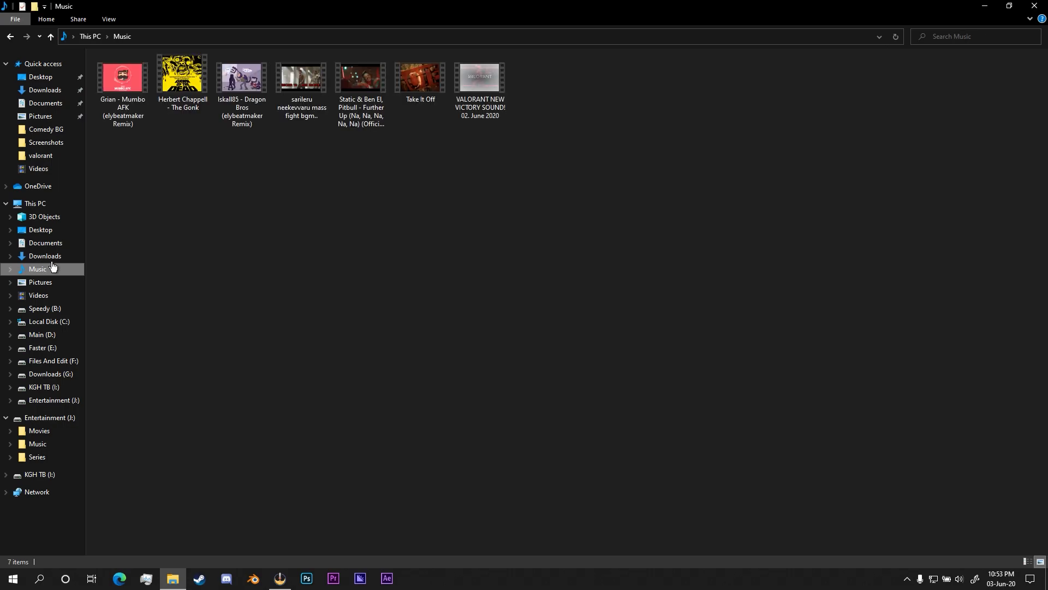
pyautogui.doubleClick(192, 71)
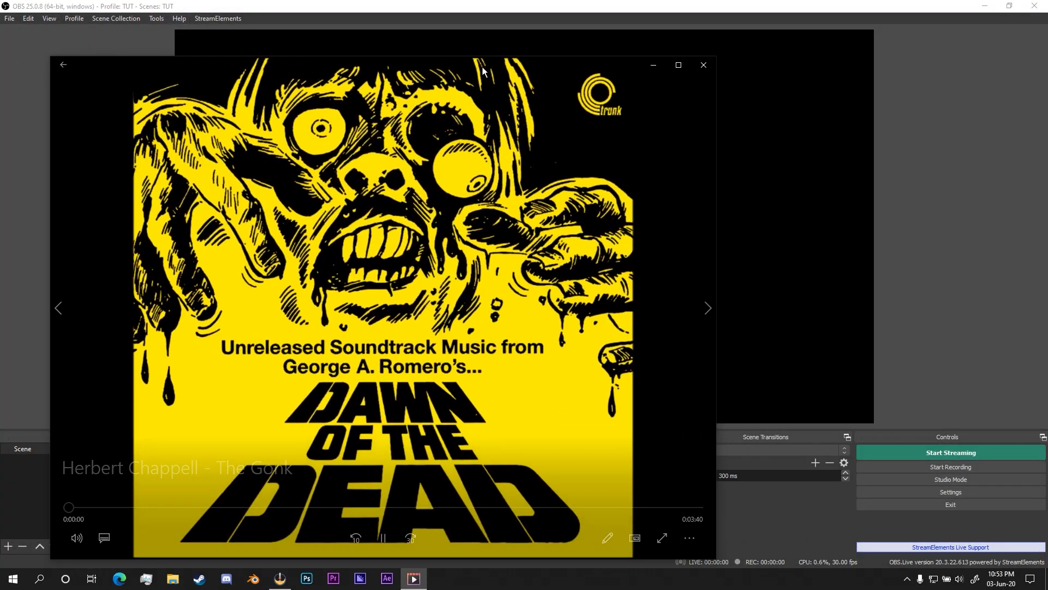
pyautogui.moveTo(482, 71); pyautogui.dragTo(392, 100)
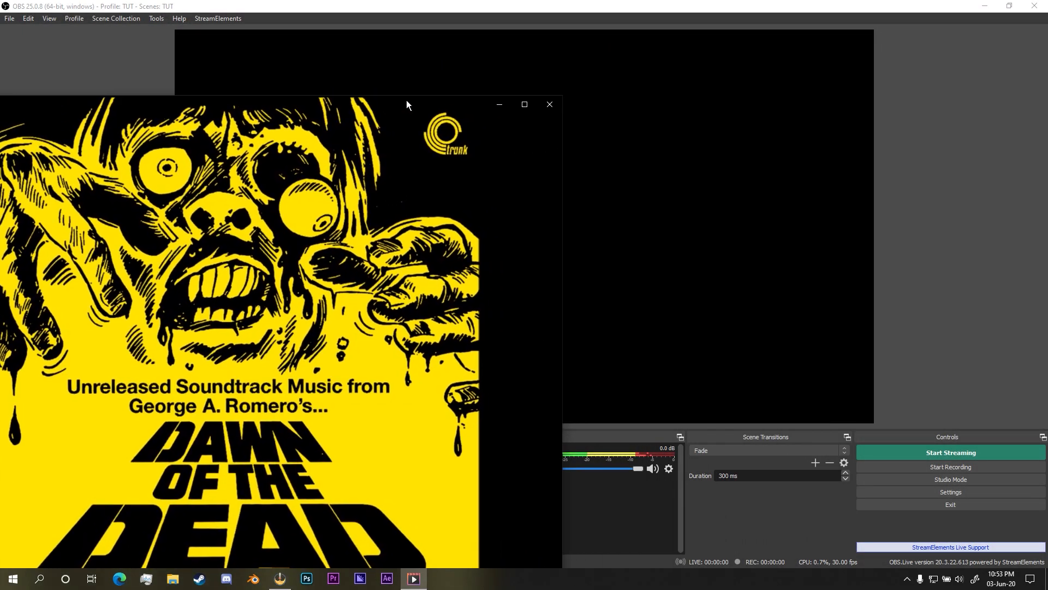
pyautogui.click(498, 103)
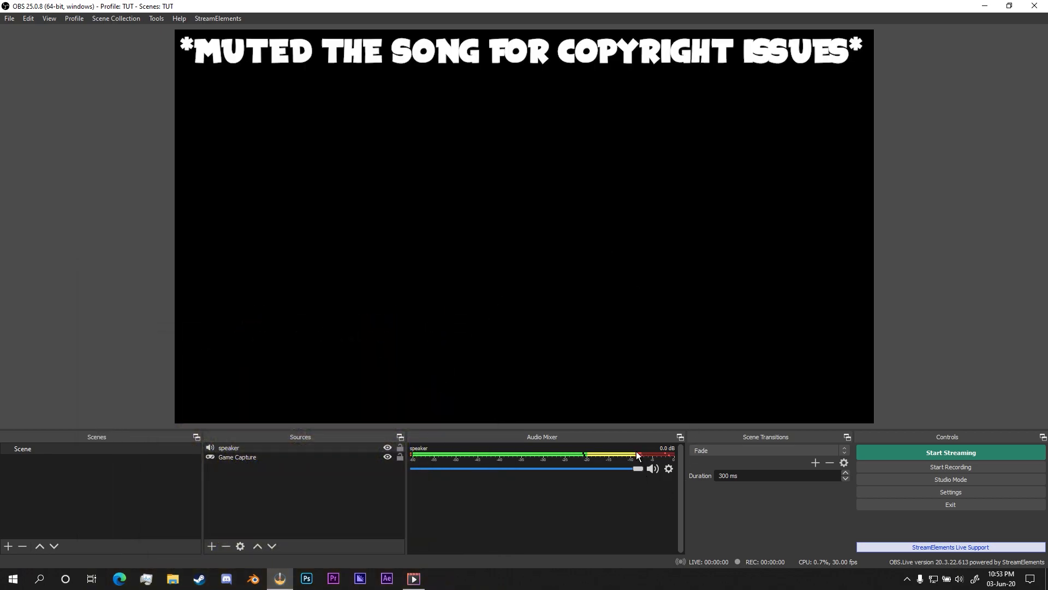
# Lower the media player's volume to 17 and check the speaker level meter again.
pyautogui.click(414, 578)
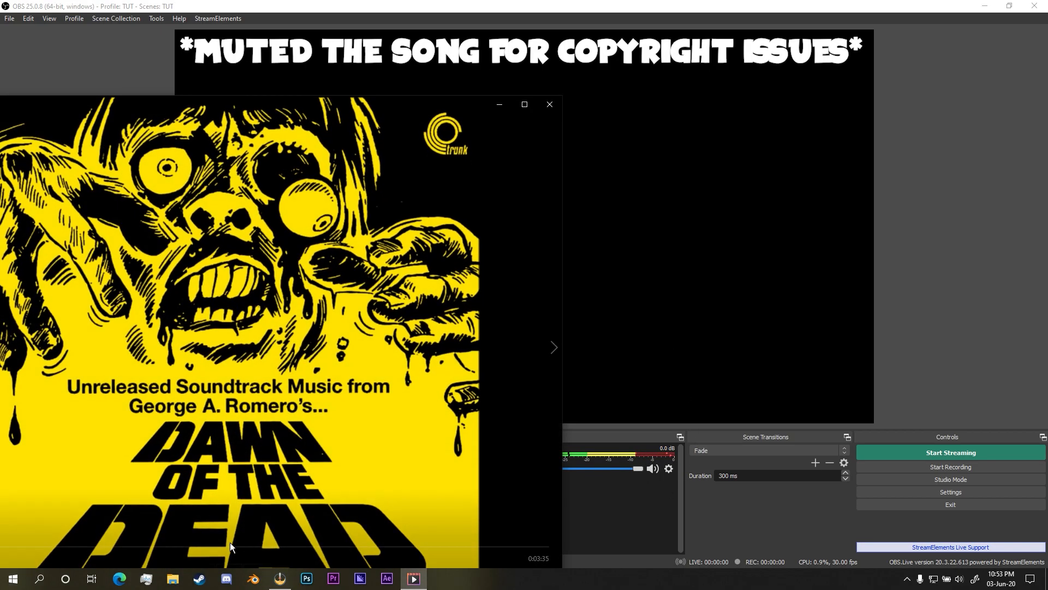
pyautogui.moveTo(138, 100); pyautogui.dragTo(423, 44)
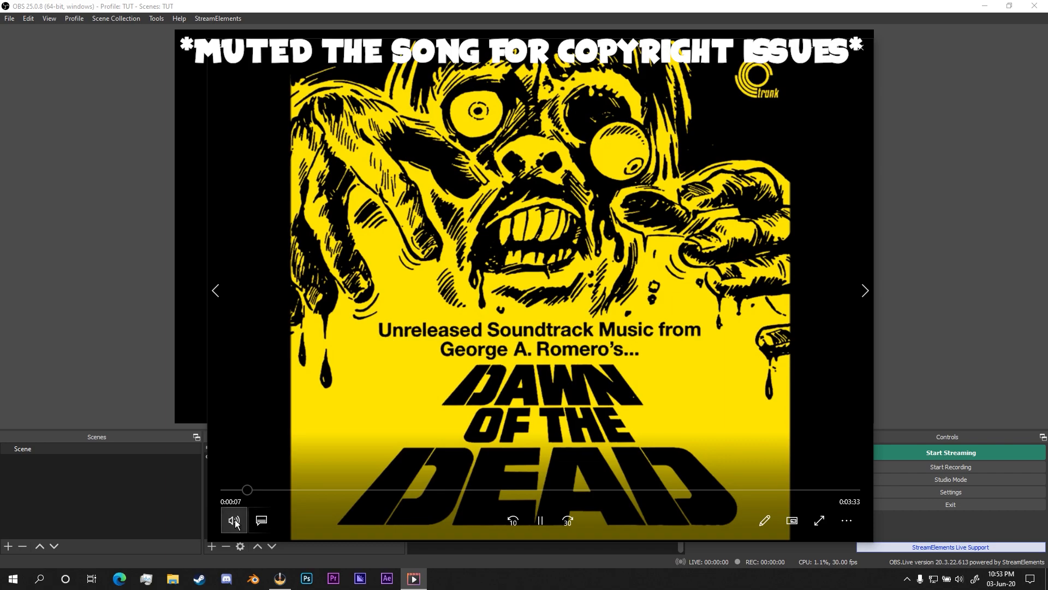
pyautogui.click(235, 520)
pyautogui.moveTo(316, 485); pyautogui.dragTo(268, 494)
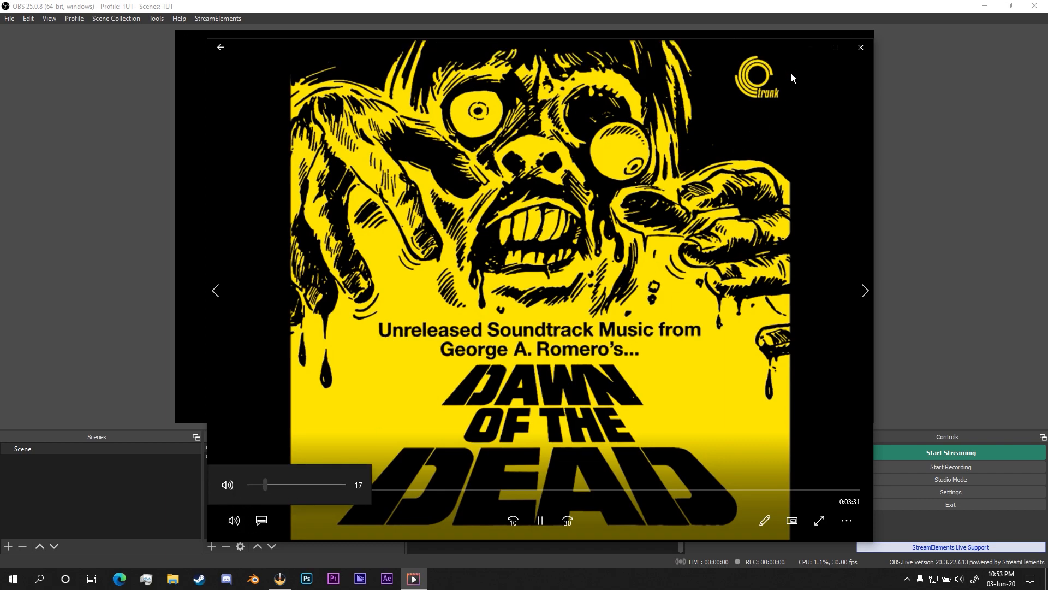
pyautogui.click(810, 48)
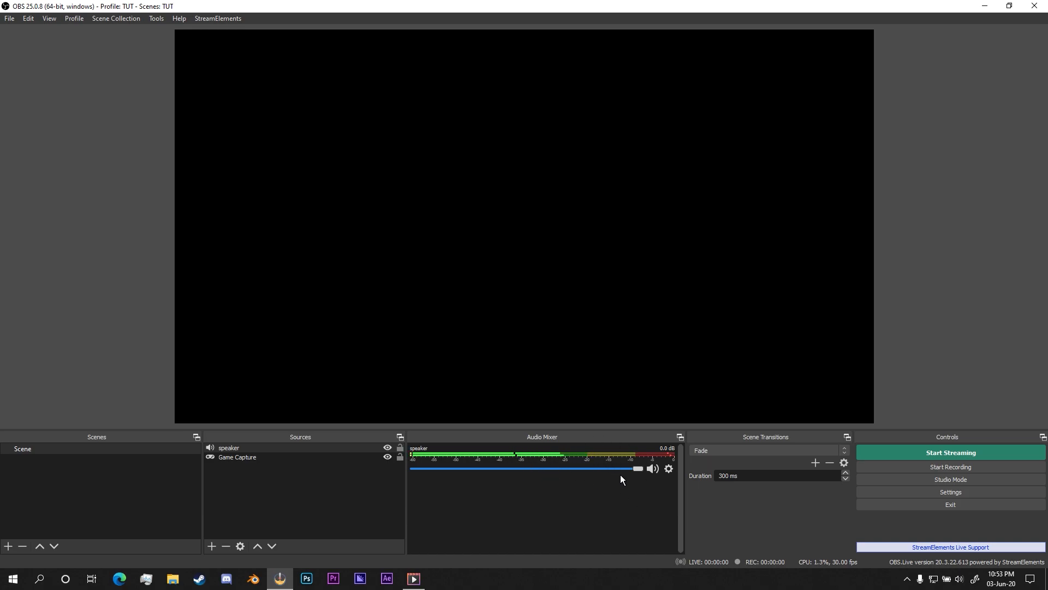
# Close the media player that is playing the test song and return to OBS.
pyautogui.click(414, 578)
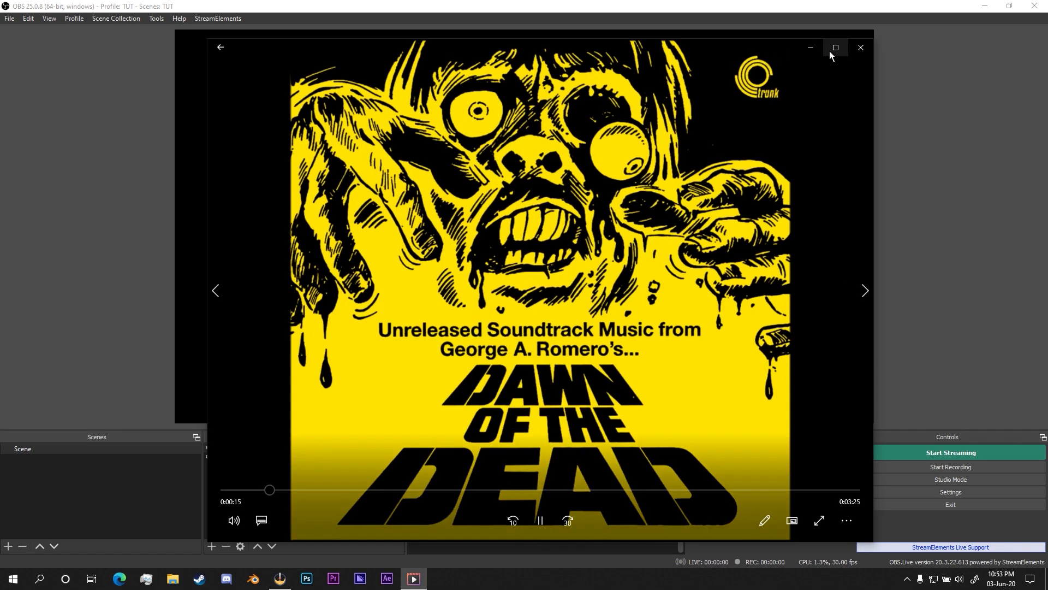
pyautogui.click(861, 48)
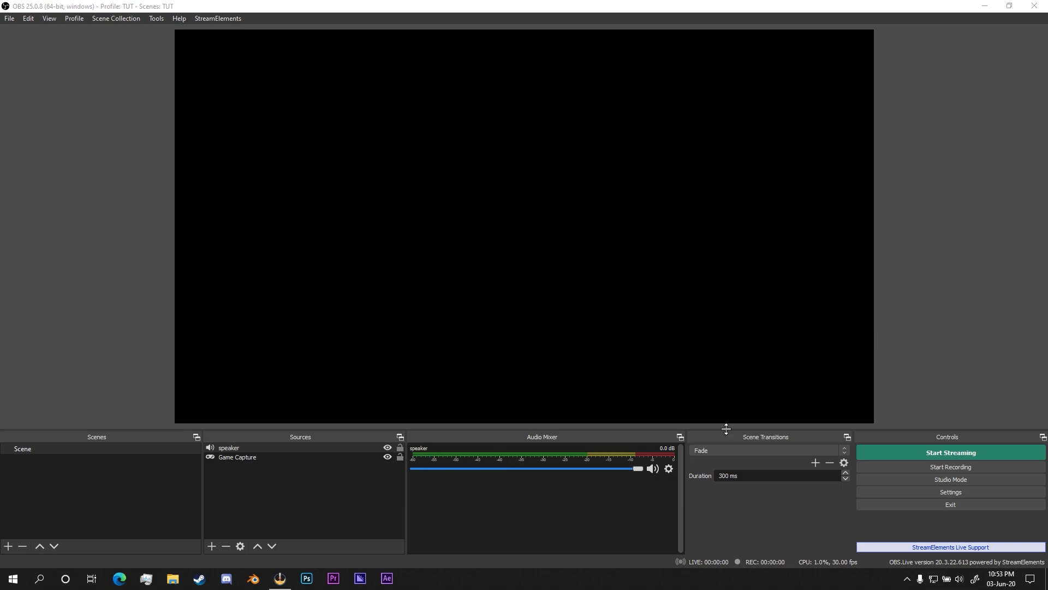
pyautogui.click(332, 532)
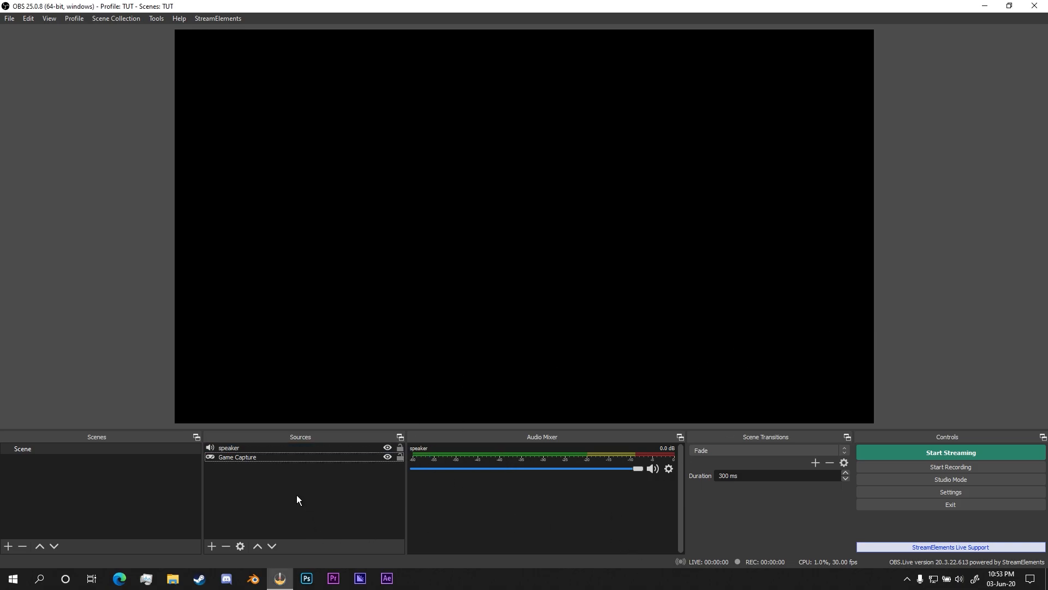
# Add an Audio Input Capture source named mic that uses the Default device.
pyautogui.click(212, 545)
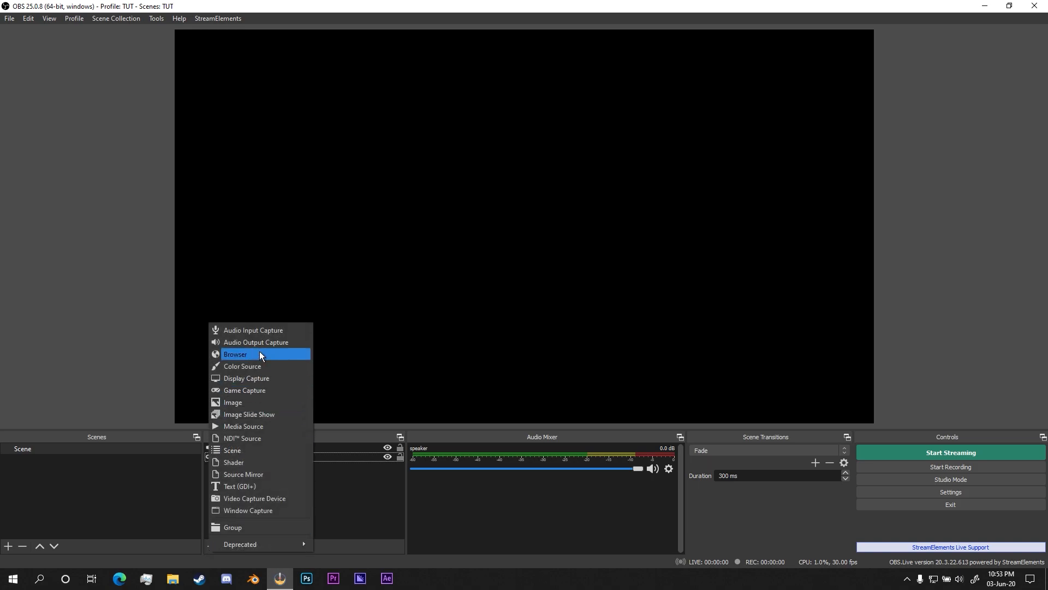
pyautogui.click(254, 331)
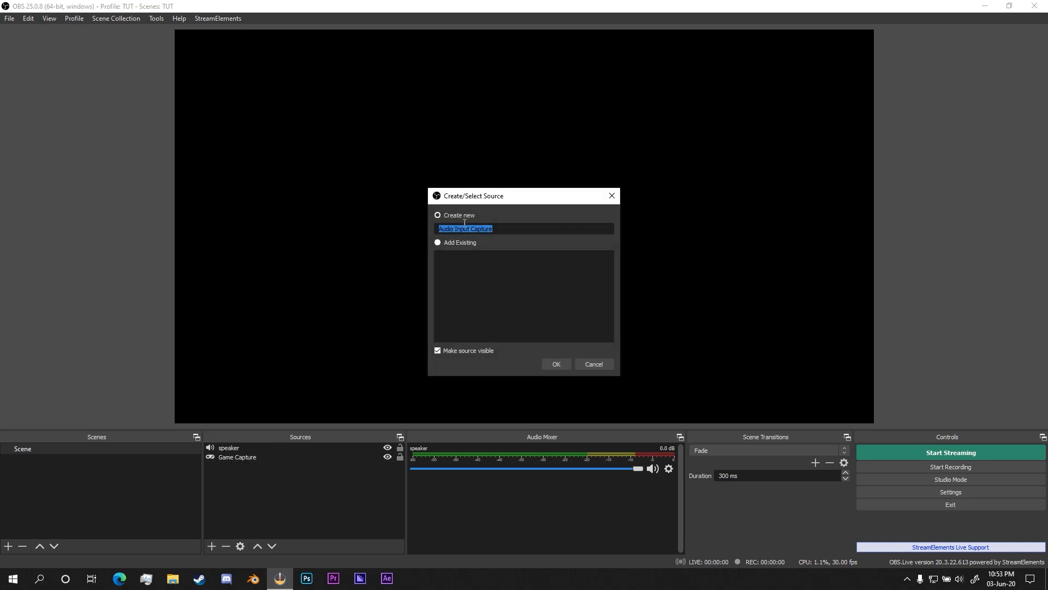
pyautogui.write('mic')
pyautogui.press('Return')
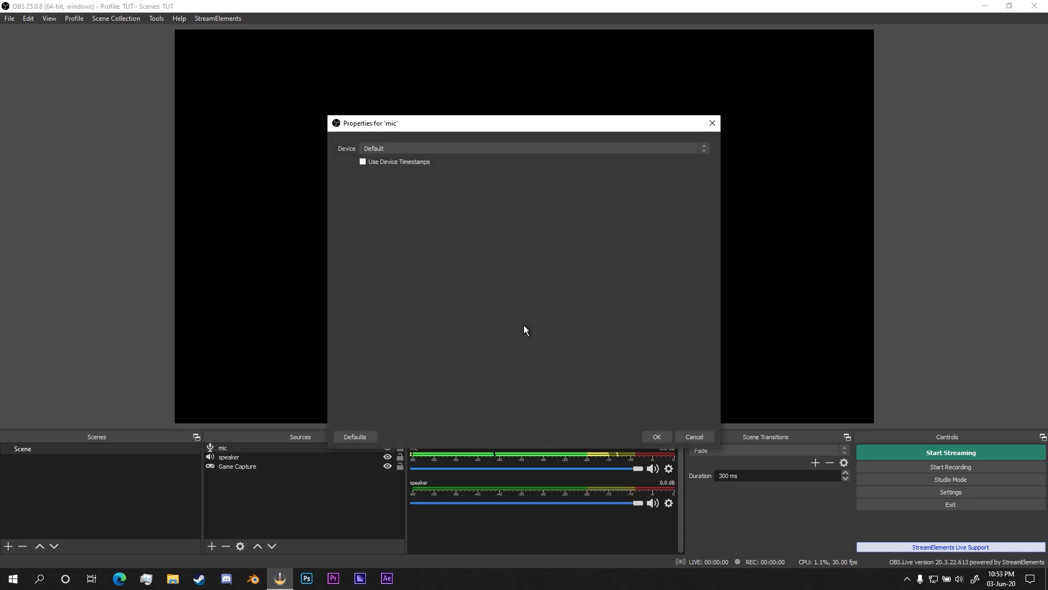
pyautogui.click(656, 437)
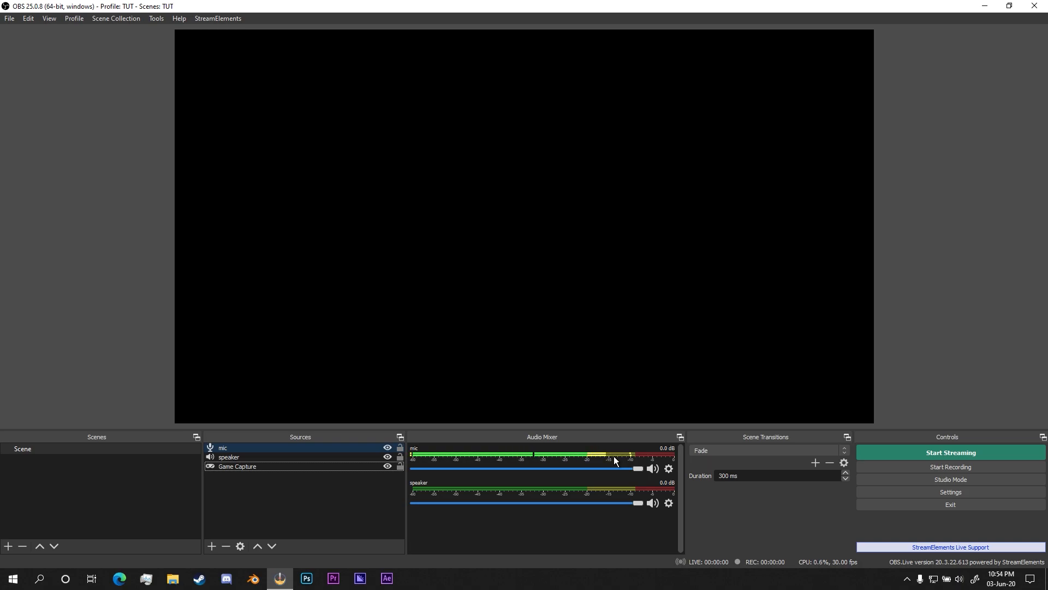
# Lower the speaker channel's volume in the audio mixer to about -7.3 dB.
pyautogui.moveTo(637, 503); pyautogui.dragTo(588, 502)
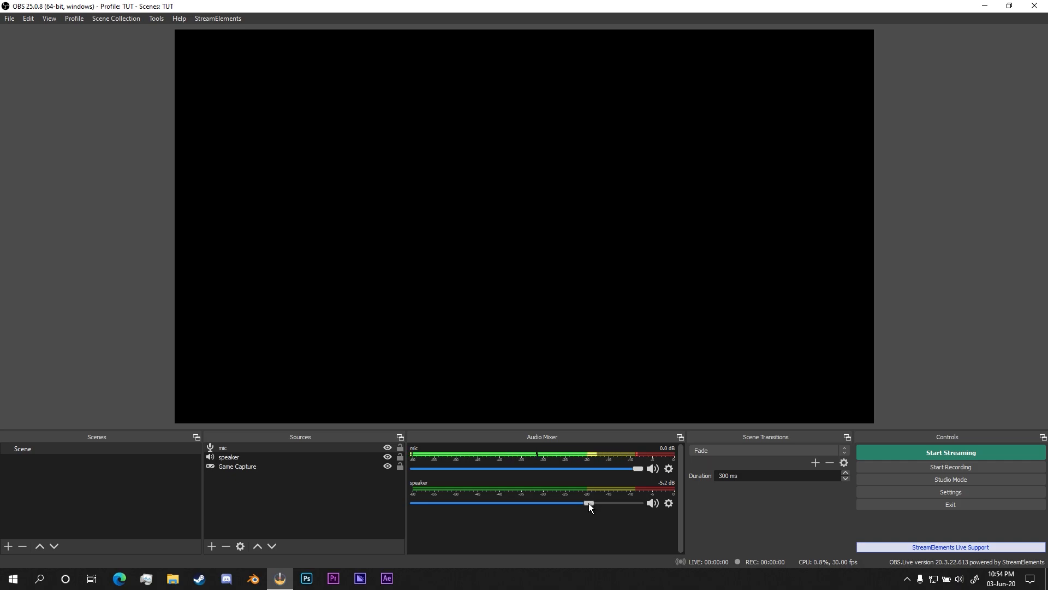
pyautogui.moveTo(593, 500); pyautogui.dragTo(575, 500)
pyautogui.click(295, 467)
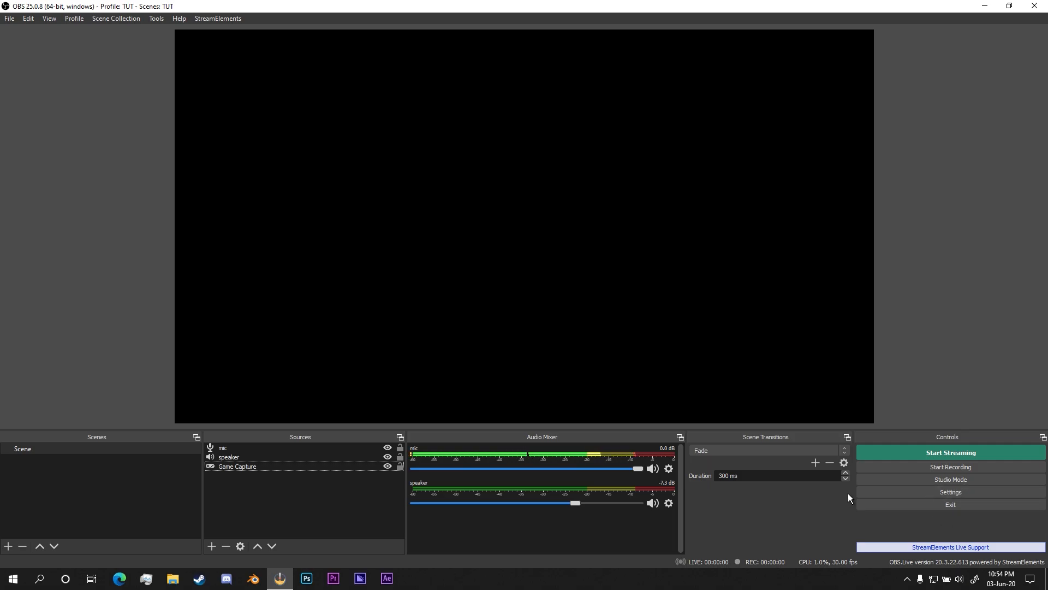
# In the video settings, set the output (scaled) resolution to 1920x1080 and the common FPS value to 60.
pyautogui.click(961, 493)
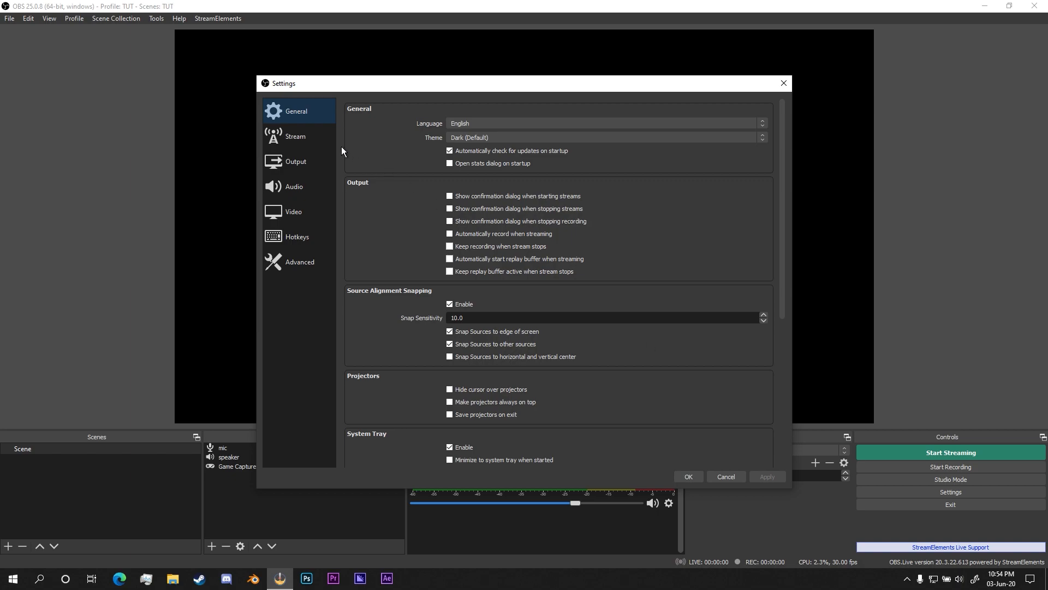
pyautogui.click(295, 160)
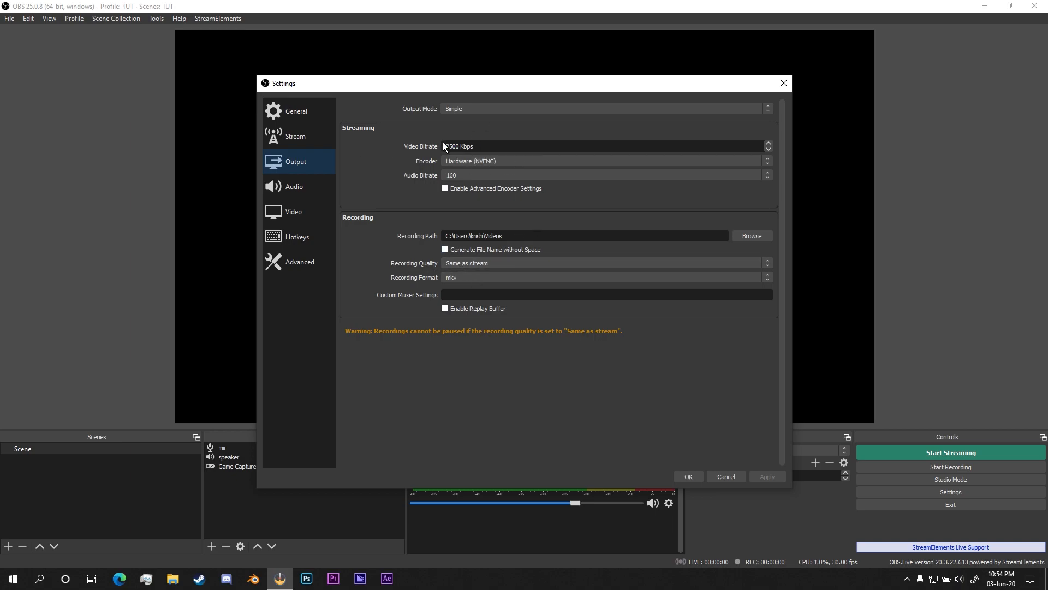
pyautogui.click(304, 220)
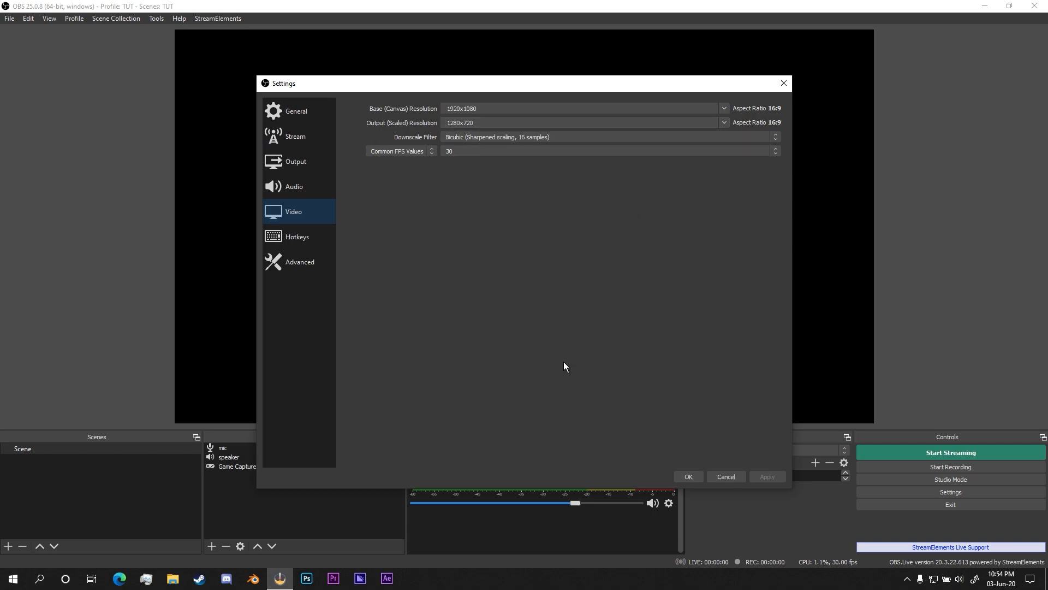
pyautogui.click(724, 122)
pyautogui.click(627, 131)
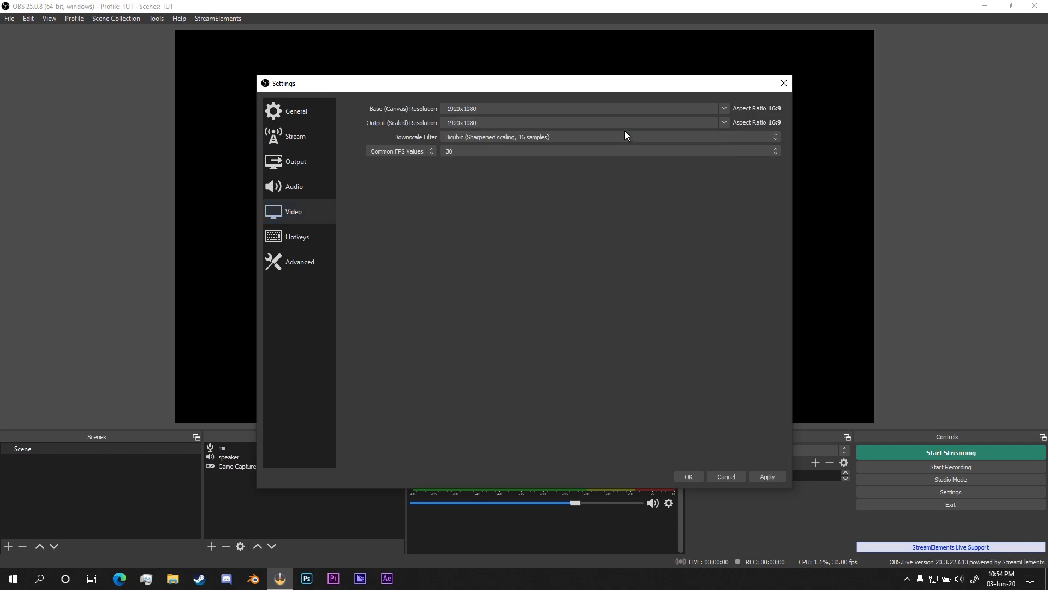
pyautogui.click(470, 147)
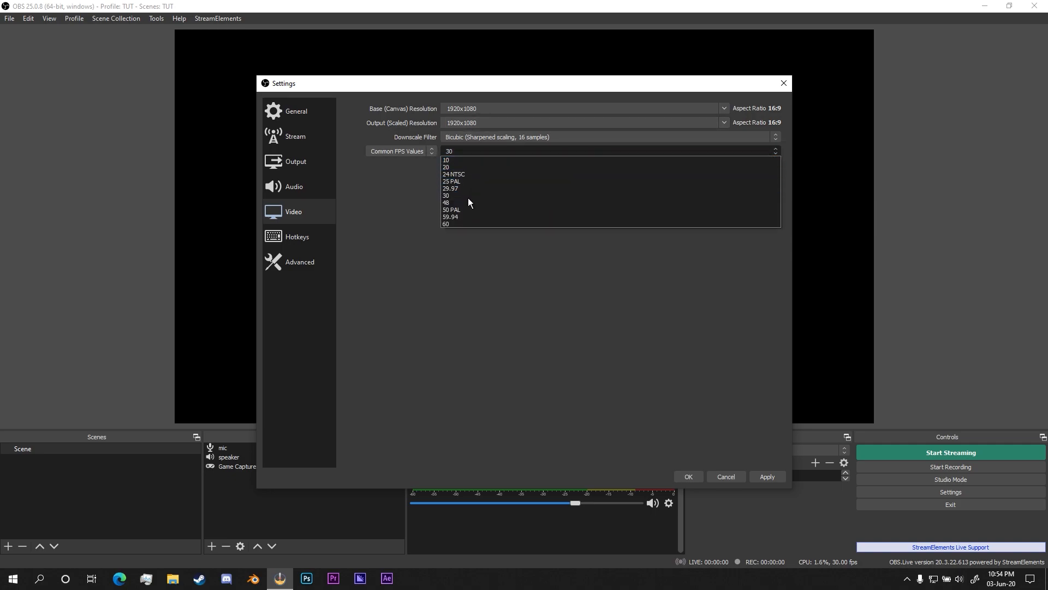
pyautogui.click(473, 223)
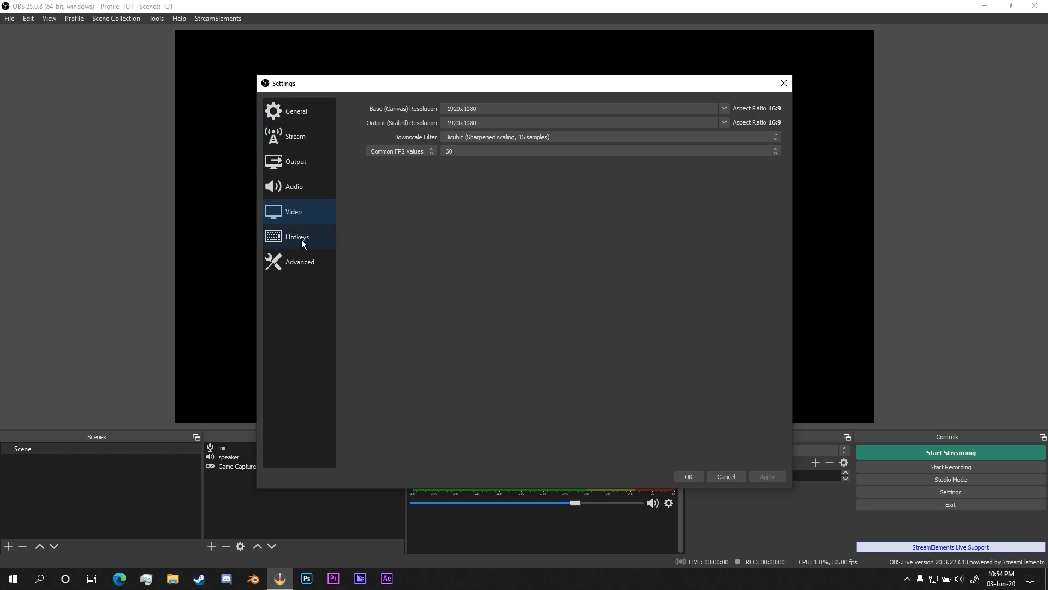
# In the output settings, switch the output mode to Advanced.
pyautogui.click(298, 158)
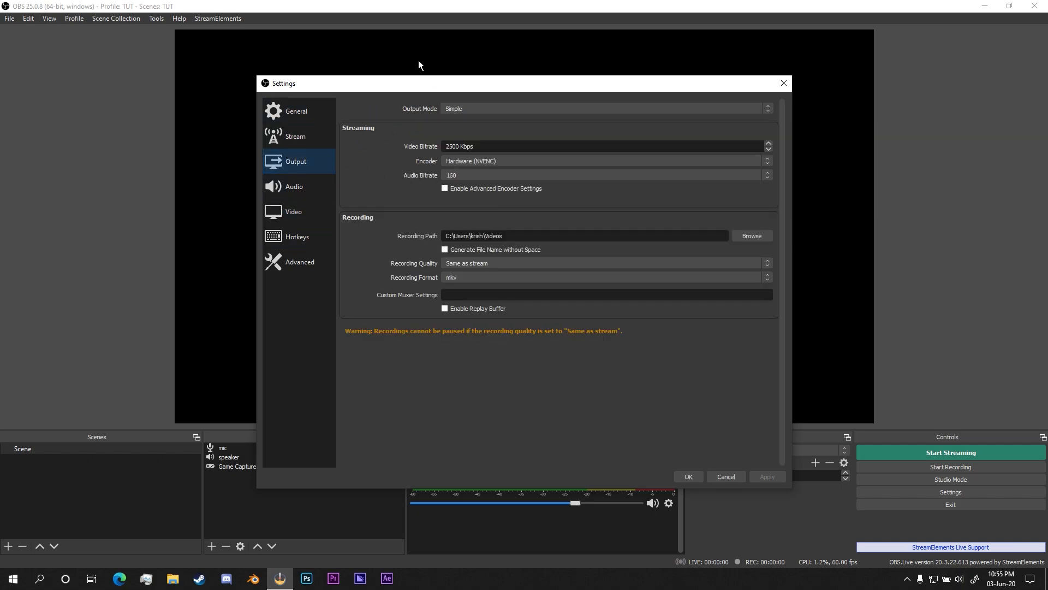
pyautogui.moveTo(475, 146); pyautogui.dragTo(424, 146)
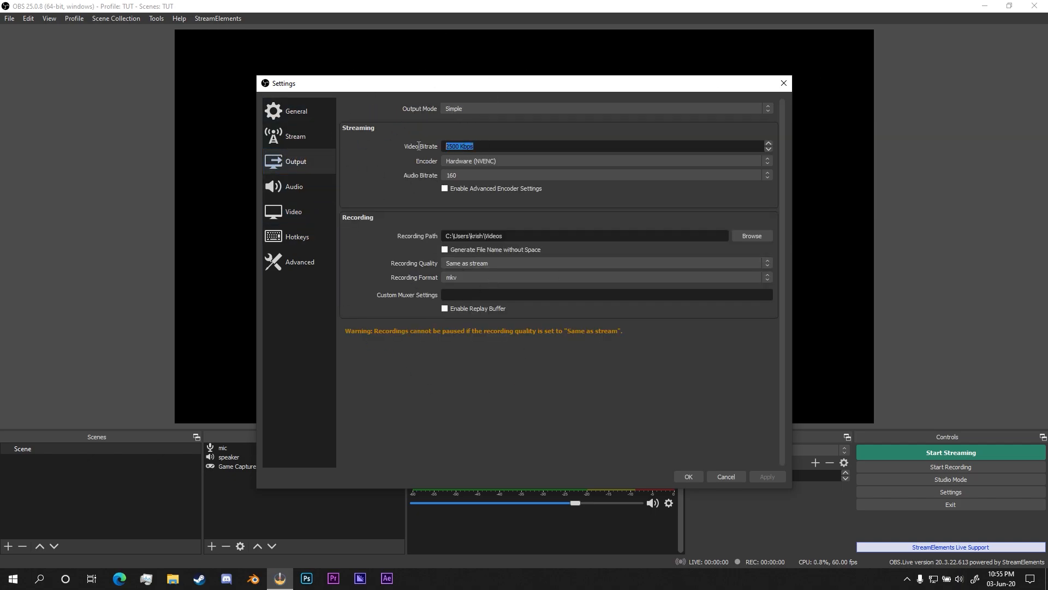
pyautogui.click(487, 264)
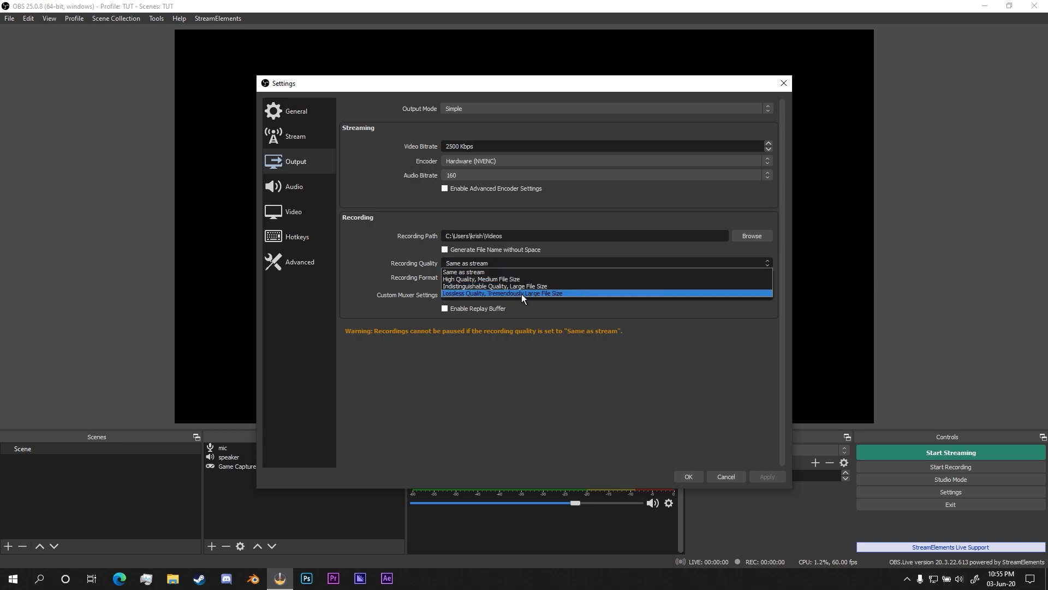
pyautogui.click(517, 380)
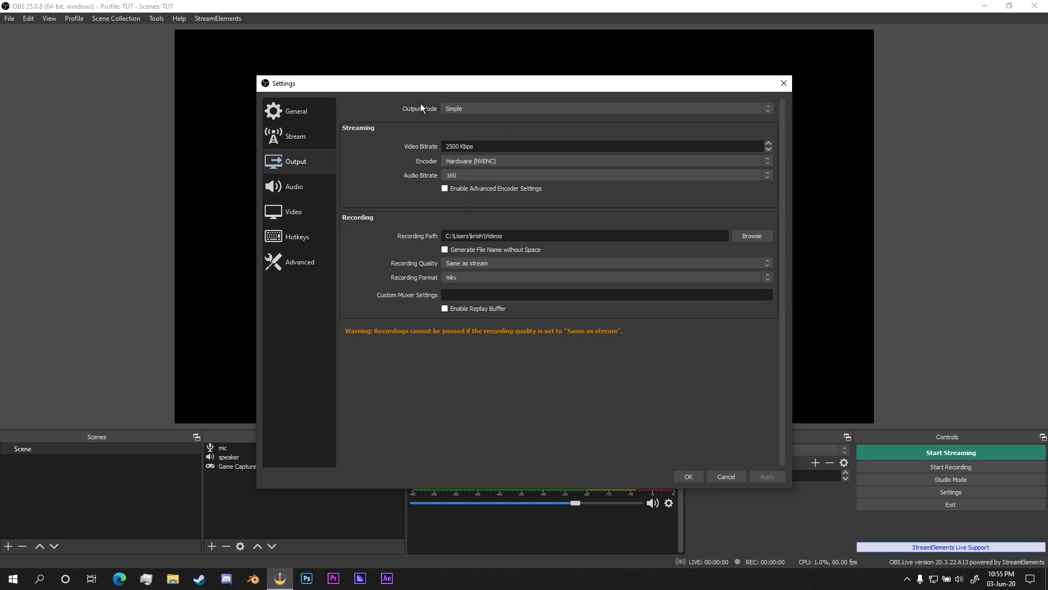
pyautogui.click(471, 110)
pyautogui.click(476, 123)
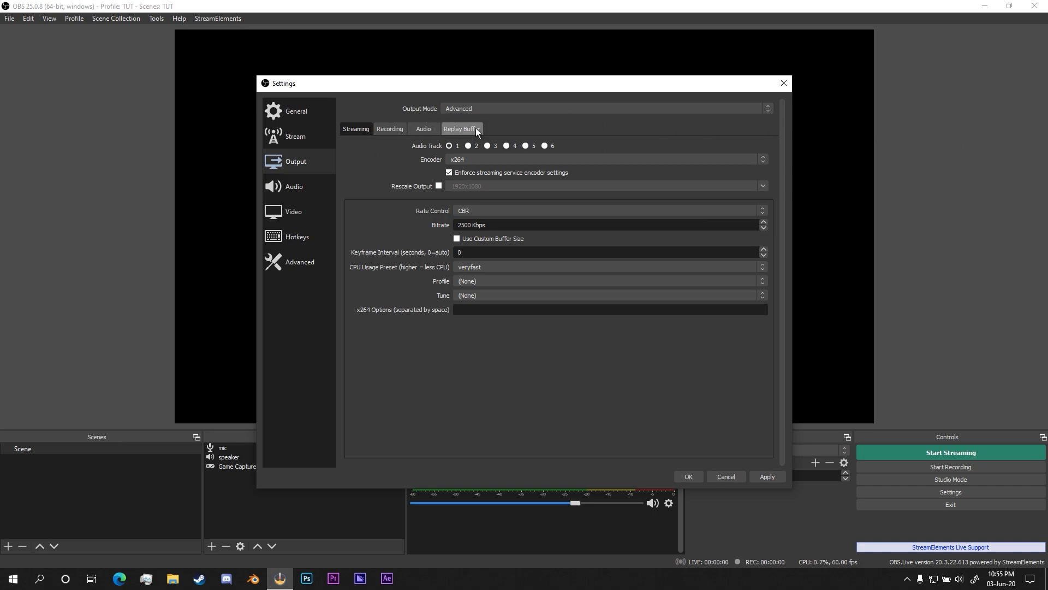
# Set the recording encoder to NVIDIA NVENC H.264 (new) with a bitrate of 8000 Kbps and save the settings.
pyautogui.click(389, 129)
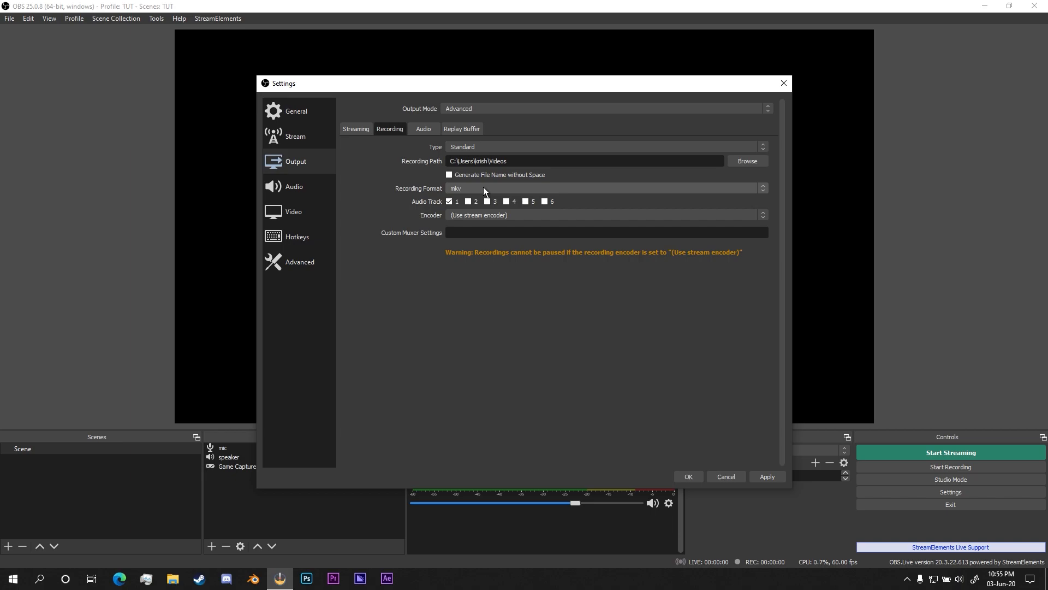
pyautogui.click(497, 214)
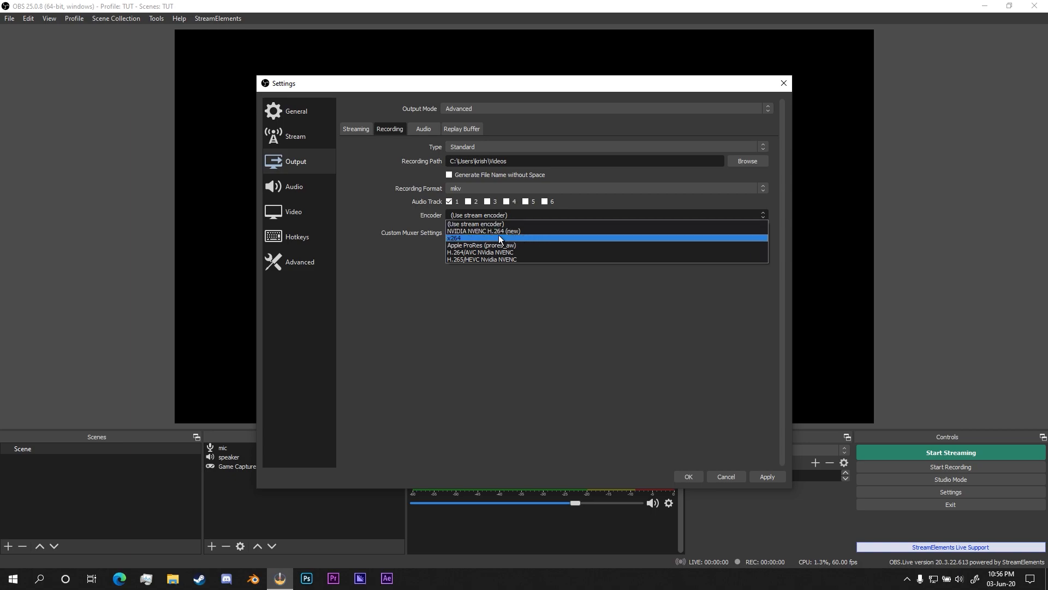
pyautogui.click(482, 232)
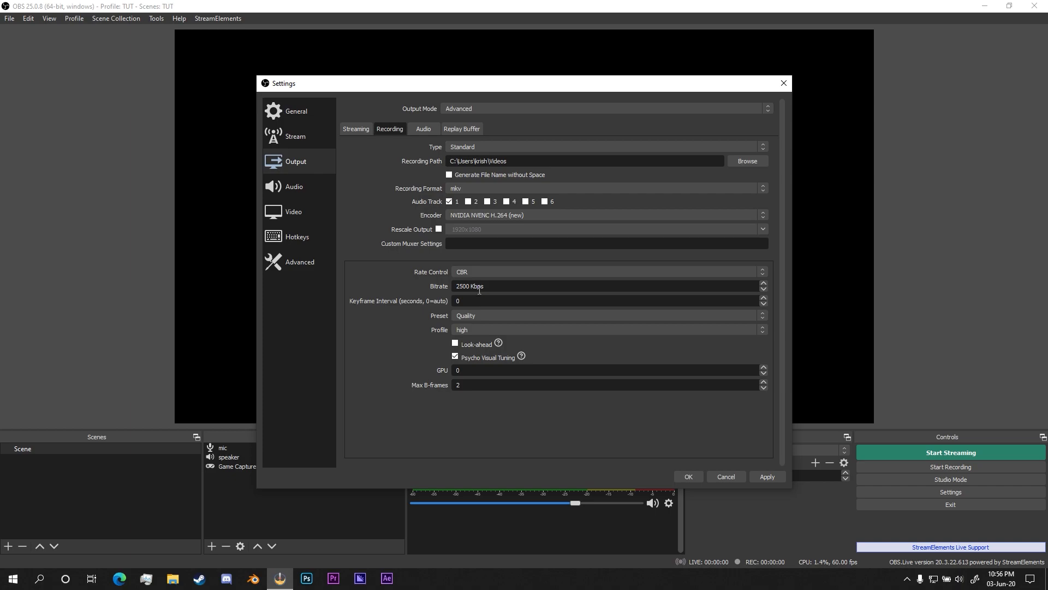
pyautogui.press('BackSpace')
pyautogui.press('BackSpace')
pyautogui.write('80')
pyautogui.click(694, 478)
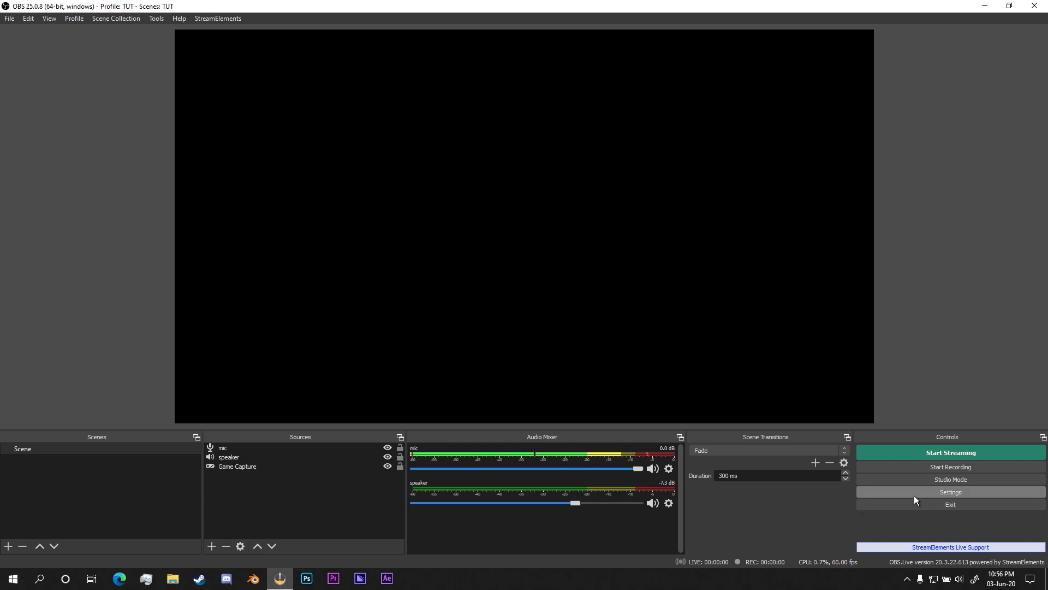
pyautogui.click(932, 493)
pyautogui.click(742, 478)
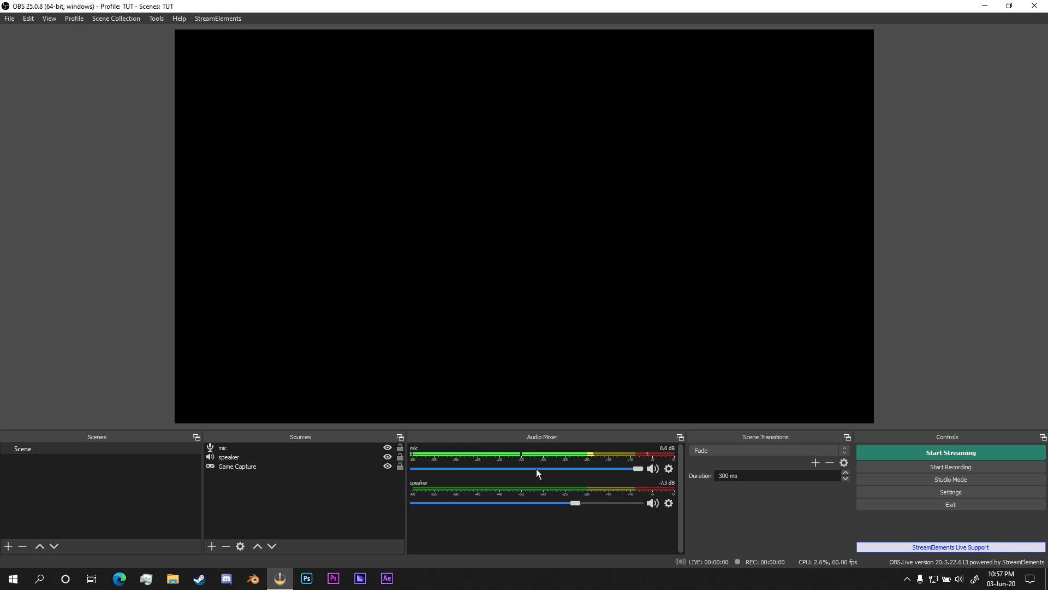
# In the advanced audio properties, assign the mic source to track 2 only and the speaker source to track 1 only.
pyautogui.click(669, 469)
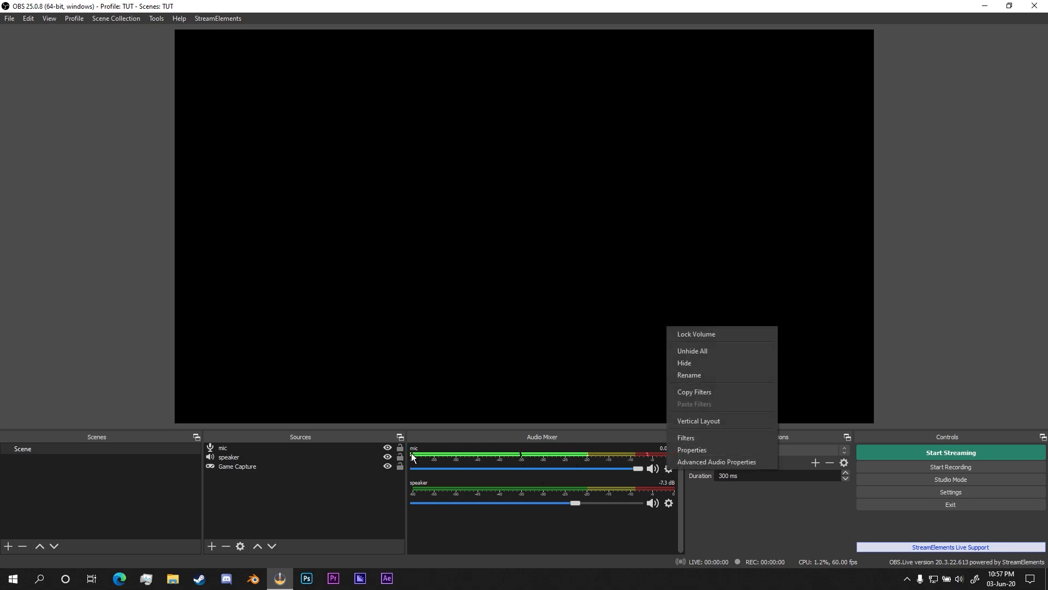
pyautogui.click(704, 464)
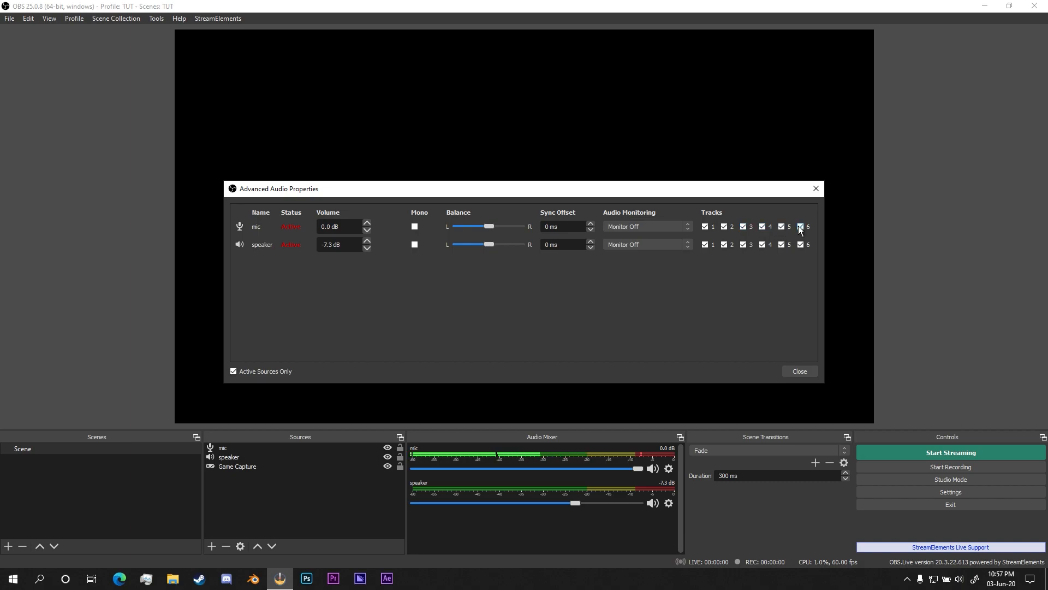
pyautogui.click(705, 227)
pyautogui.click(724, 245)
pyautogui.click(743, 244)
pyautogui.click(763, 244)
pyautogui.click(782, 244)
pyautogui.click(801, 245)
pyautogui.click(743, 227)
pyautogui.click(764, 227)
pyautogui.click(782, 227)
pyautogui.click(801, 227)
pyautogui.click(799, 371)
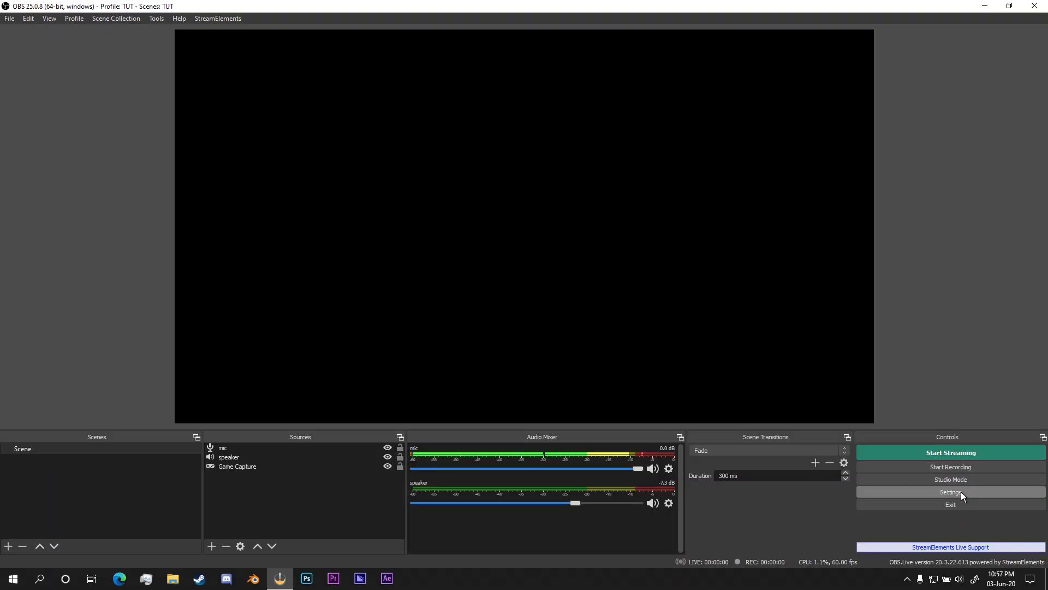
# In the recording output settings, enable audio track 2 in addition to track 1 and save the settings.
pyautogui.click(964, 497)
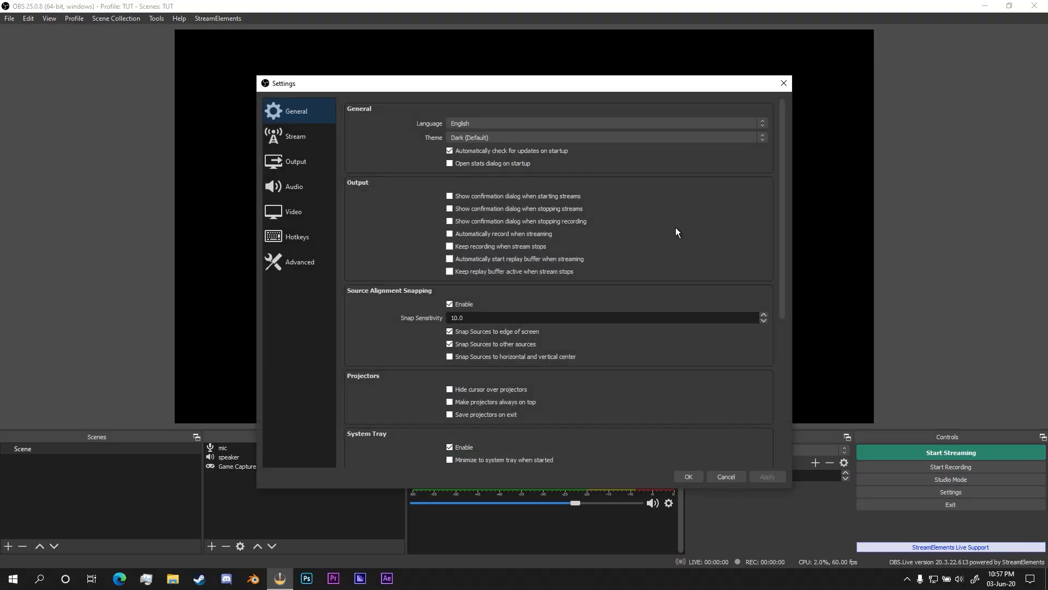
pyautogui.click(312, 163)
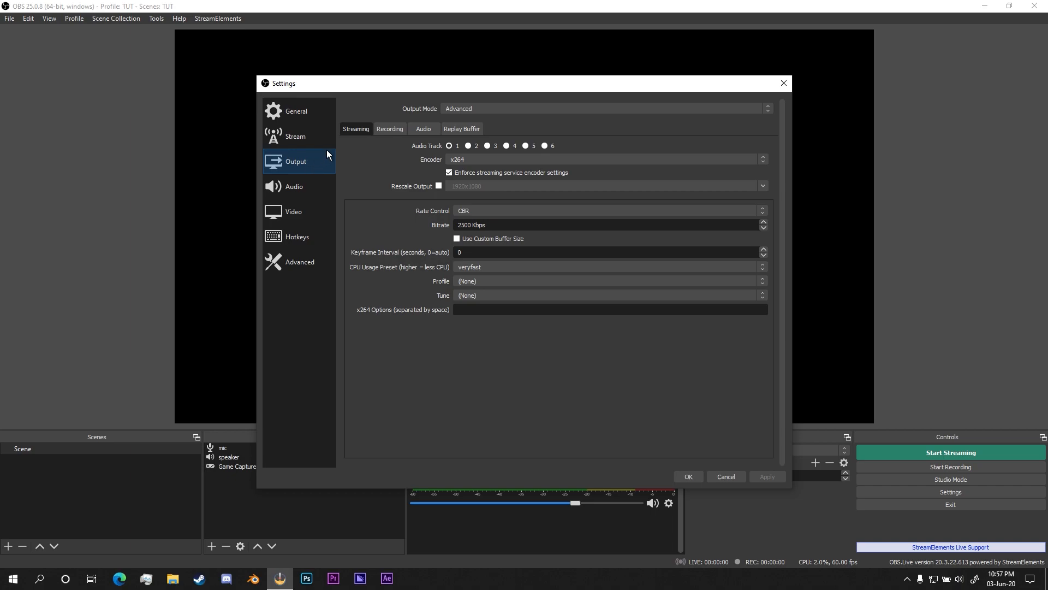
pyautogui.click(426, 129)
pyautogui.click(400, 130)
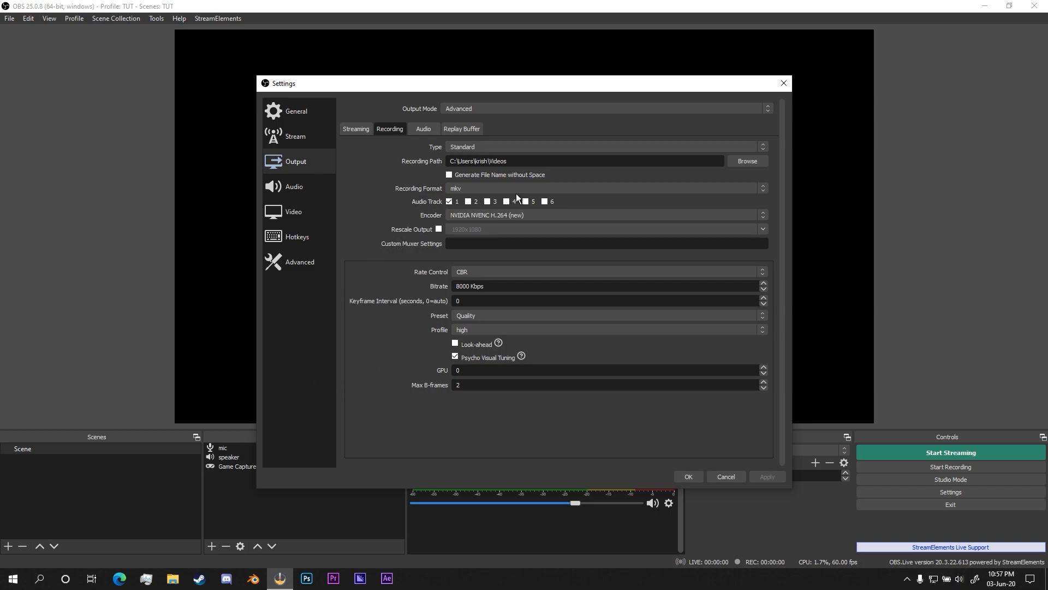
pyautogui.click(468, 201)
pyautogui.click(700, 477)
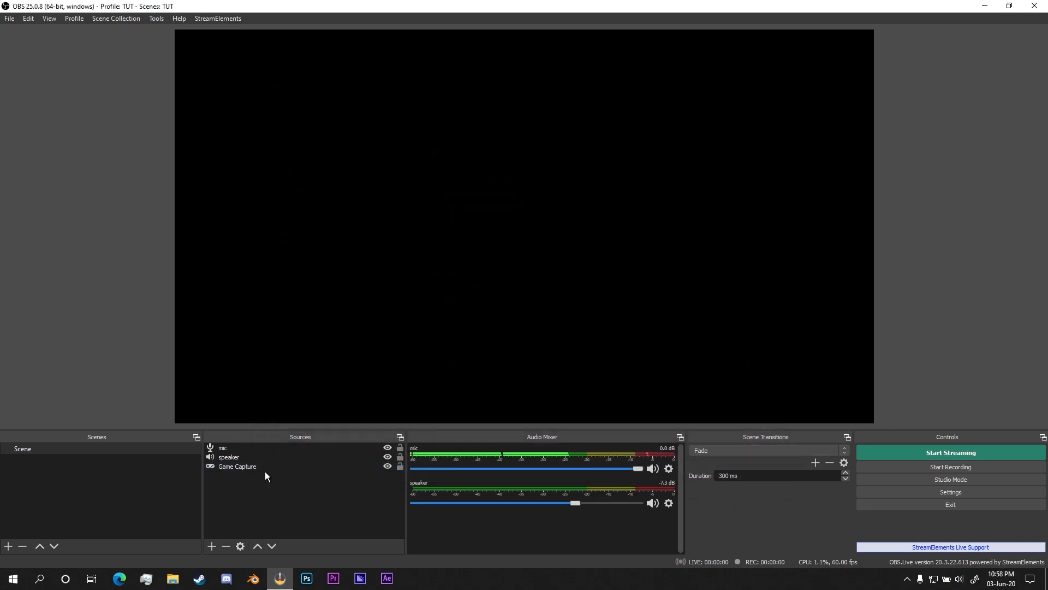
# Hide the Game Capture source and add a new Display Capture source for Display 1: 1920x1080 @ 0,0.
pyautogui.click(279, 467)
pyautogui.click(387, 466)
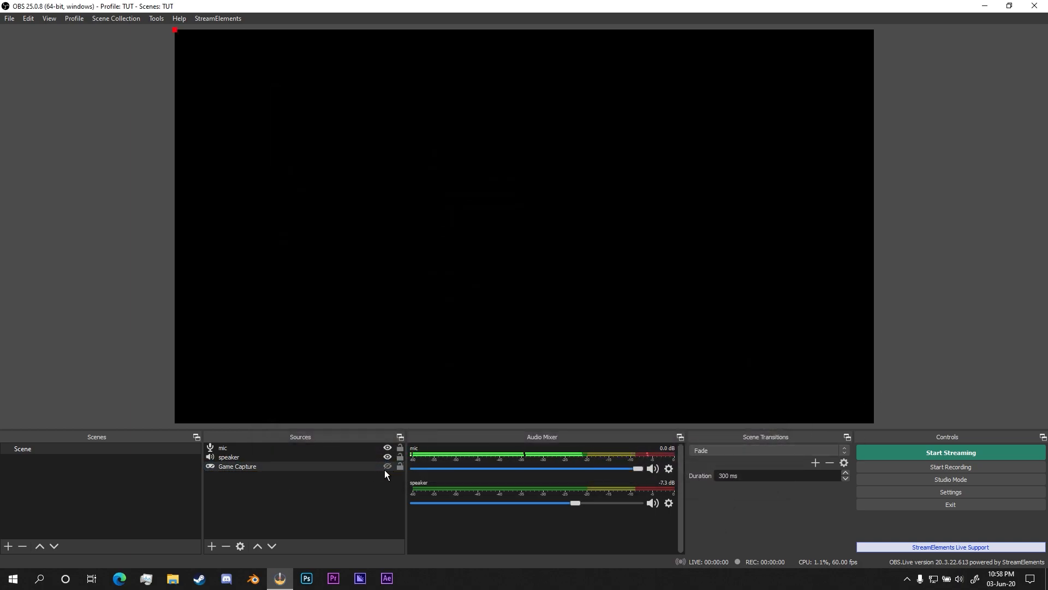
pyautogui.click(212, 546)
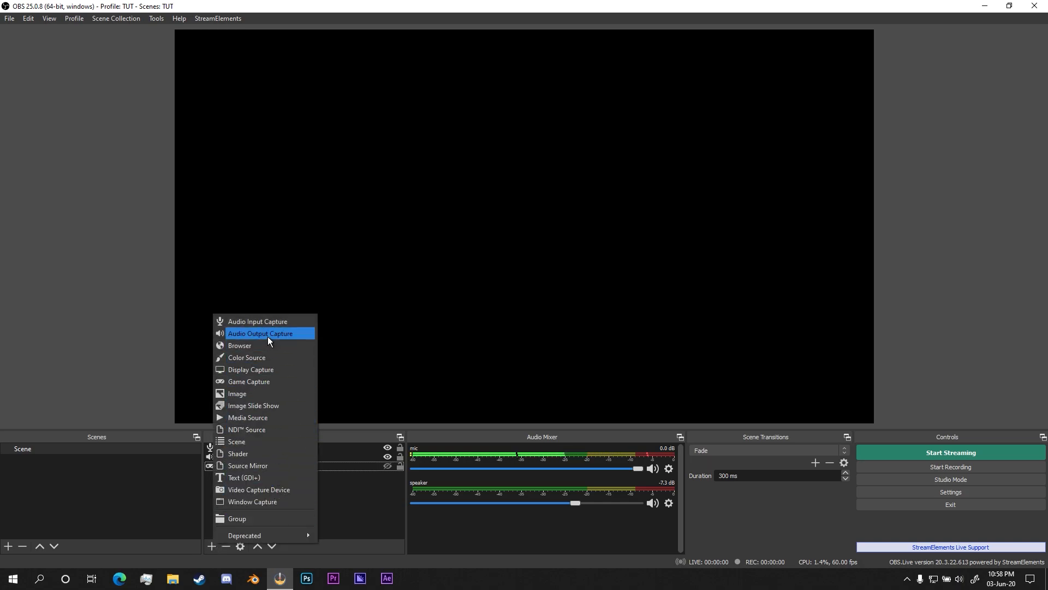
pyautogui.click(262, 370)
pyautogui.click(556, 364)
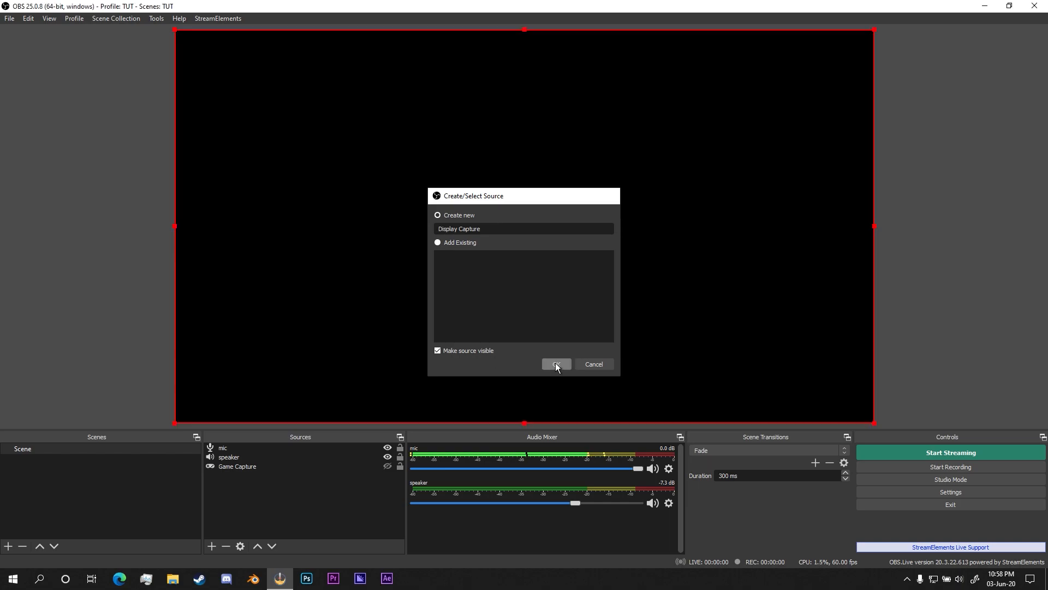
pyautogui.click(547, 358)
pyautogui.click(547, 361)
pyautogui.click(461, 357)
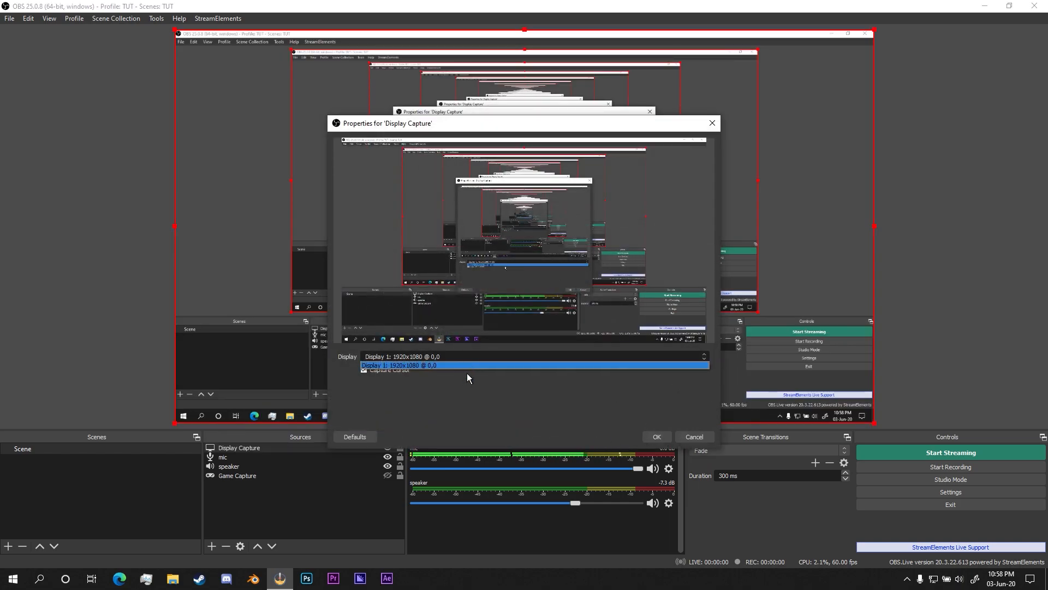
pyautogui.click(498, 375)
pyautogui.click(656, 437)
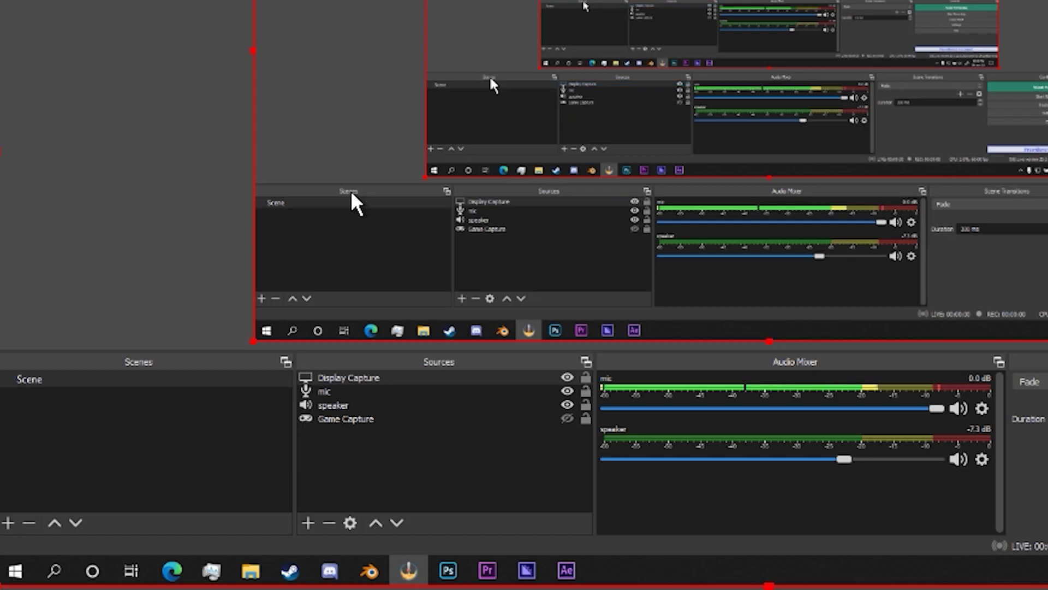
# Disable the preview and start recording.
pyautogui.rightClick(351, 192)
pyautogui.click(407, 211)
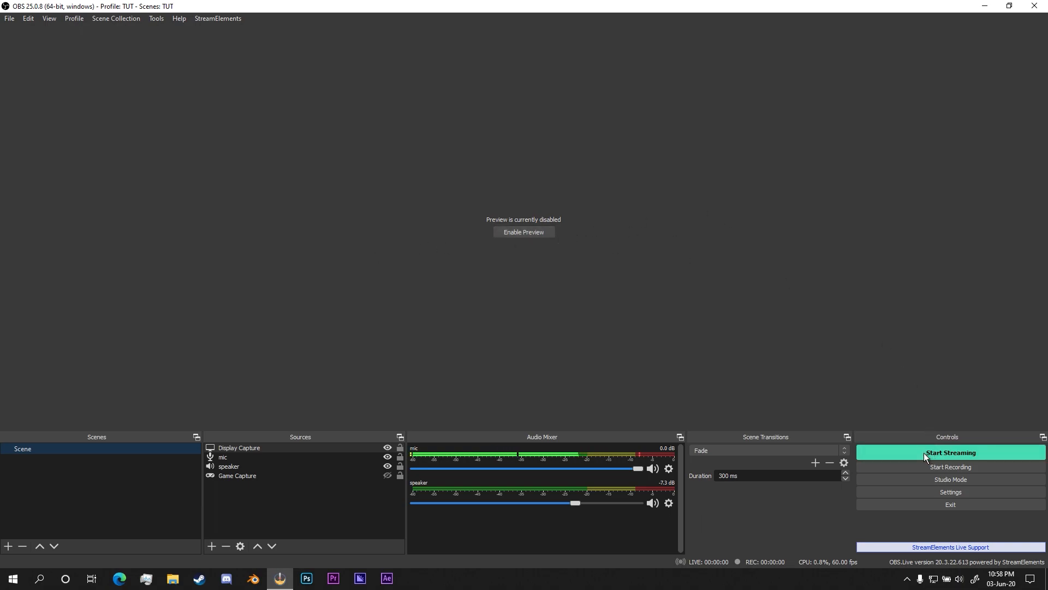
pyautogui.click(949, 469)
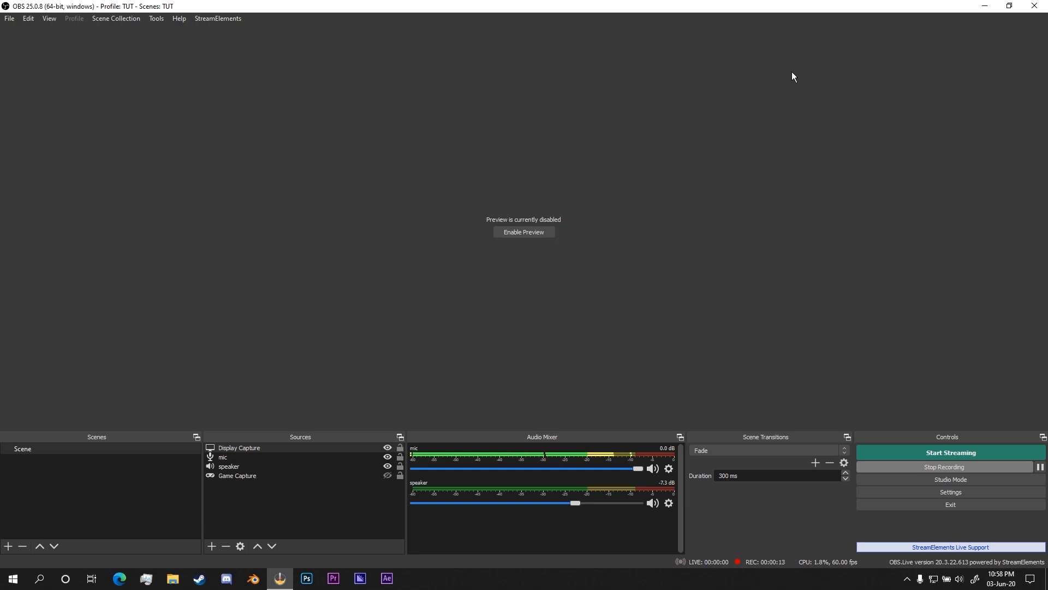
# Minimize OBS to show the desktop, restore its window and stop the recording.
pyautogui.click(980, 9)
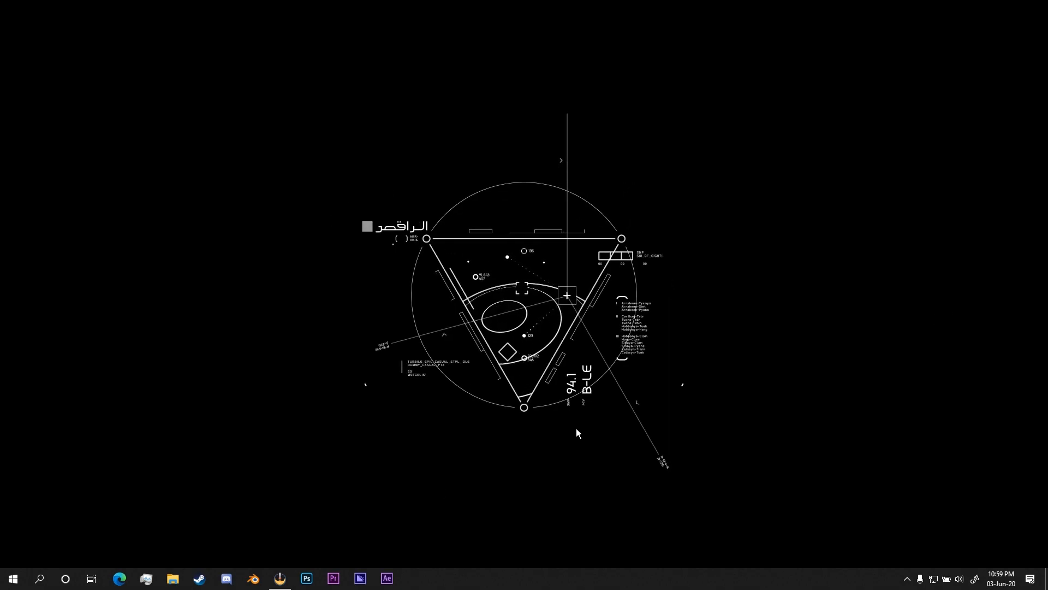
pyautogui.click(289, 581)
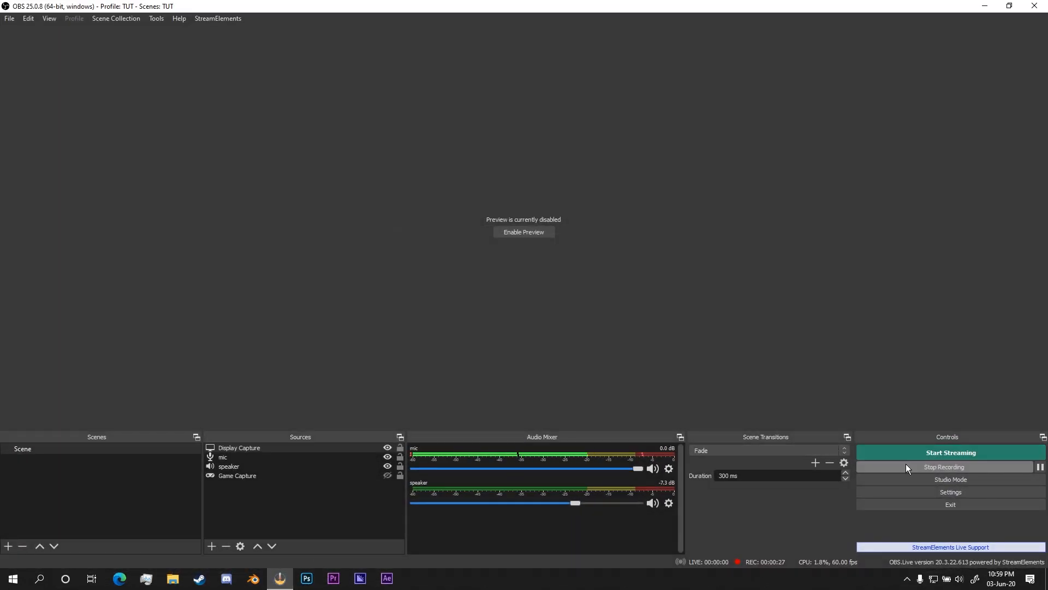
pyautogui.click(922, 468)
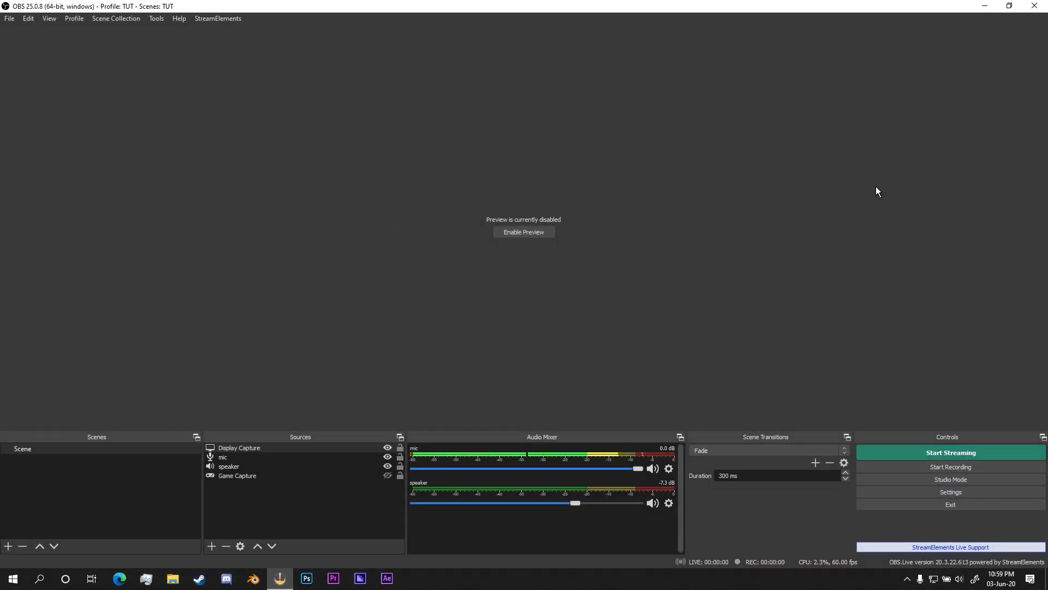